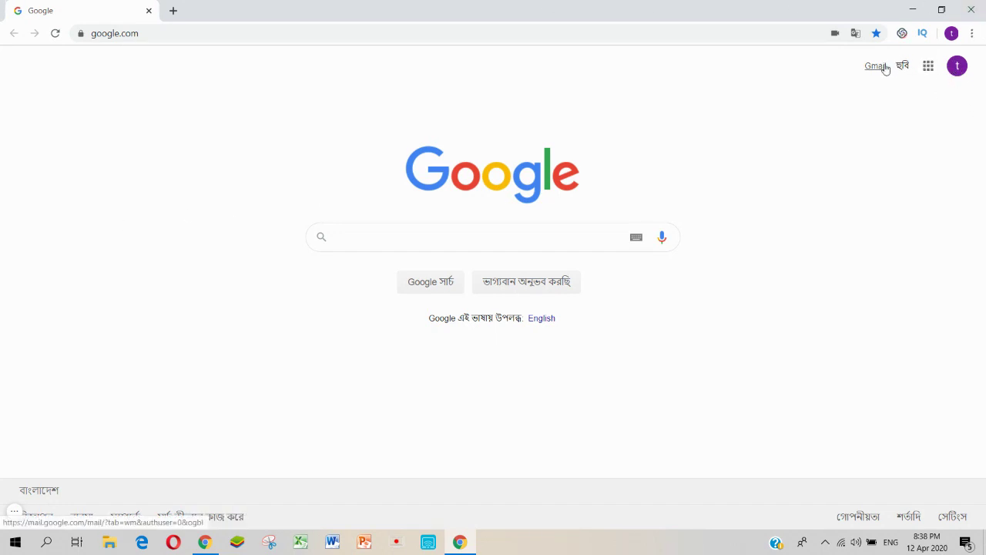
Look through the full list of Google apps for Classroom
left_click(929, 68)
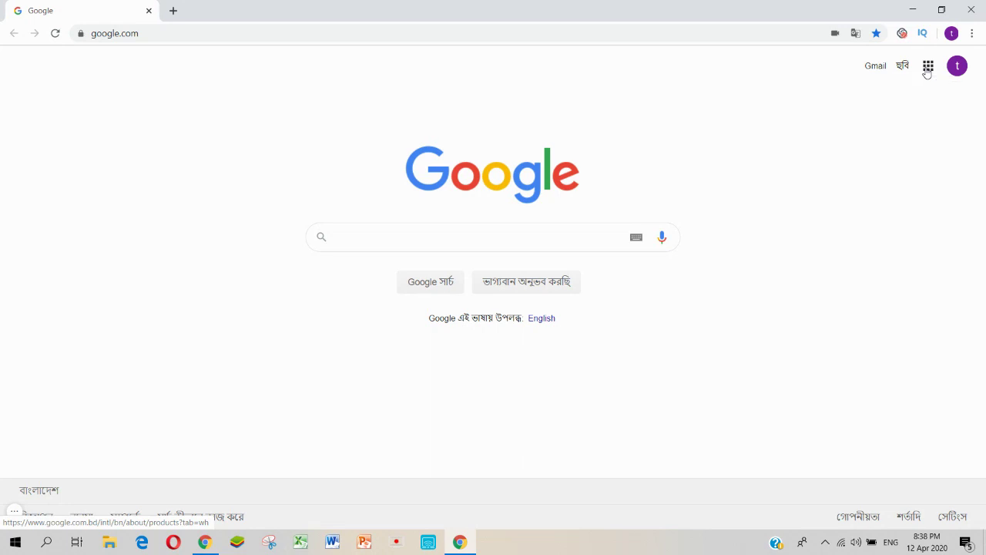
scroll(879, 219, "down", 3)
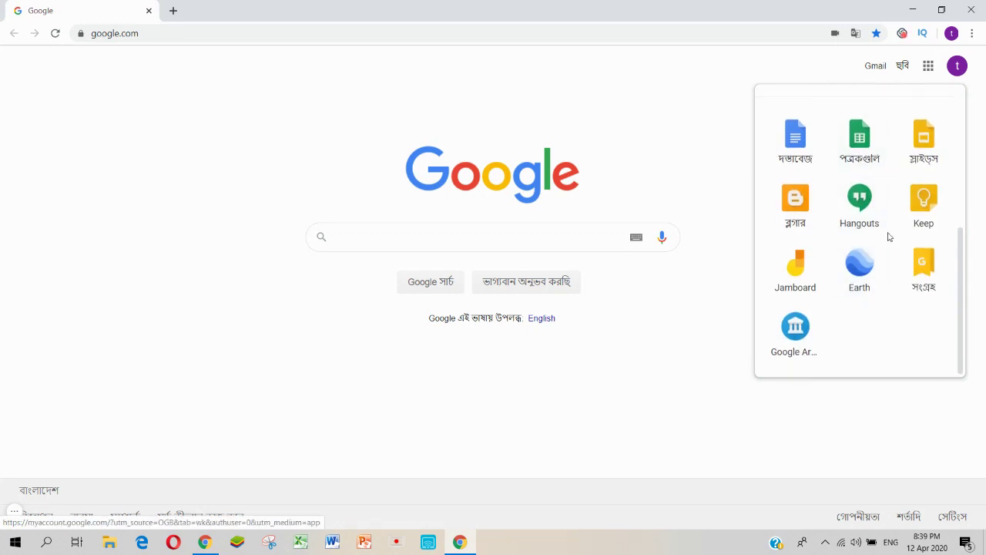
scroll(887, 259, "up", 3)
scroll(884, 247, "up", 2)
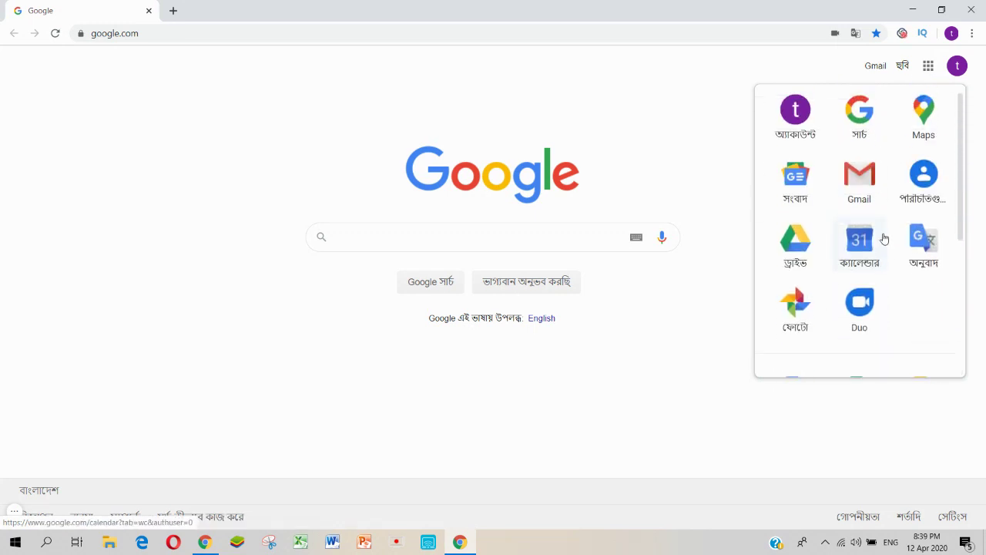
scroll(879, 222, "down", 5)
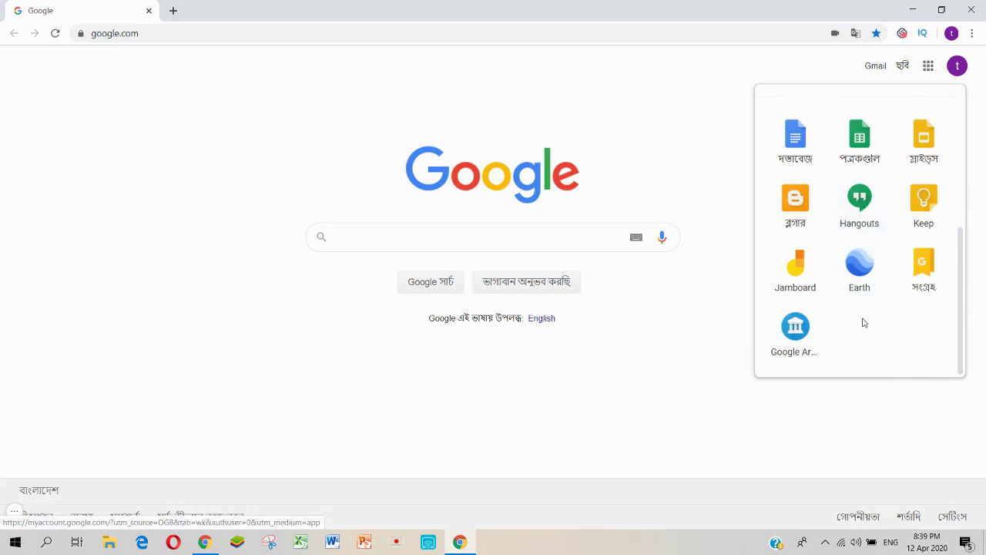
scroll(848, 254, "up", 4)
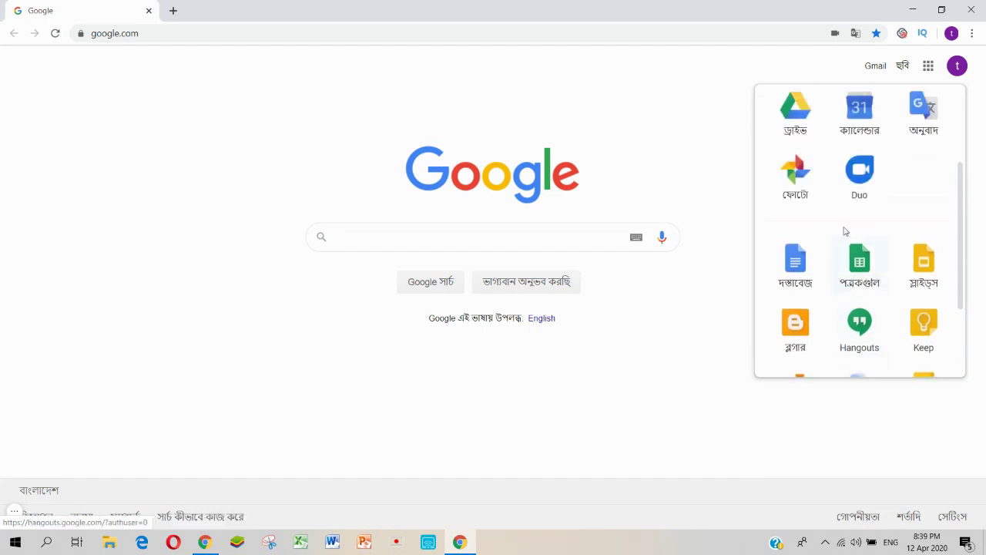
scroll(901, 97, "up", 2)
left_click(929, 65)
left_click(929, 66)
scroll(843, 220, "down", 5)
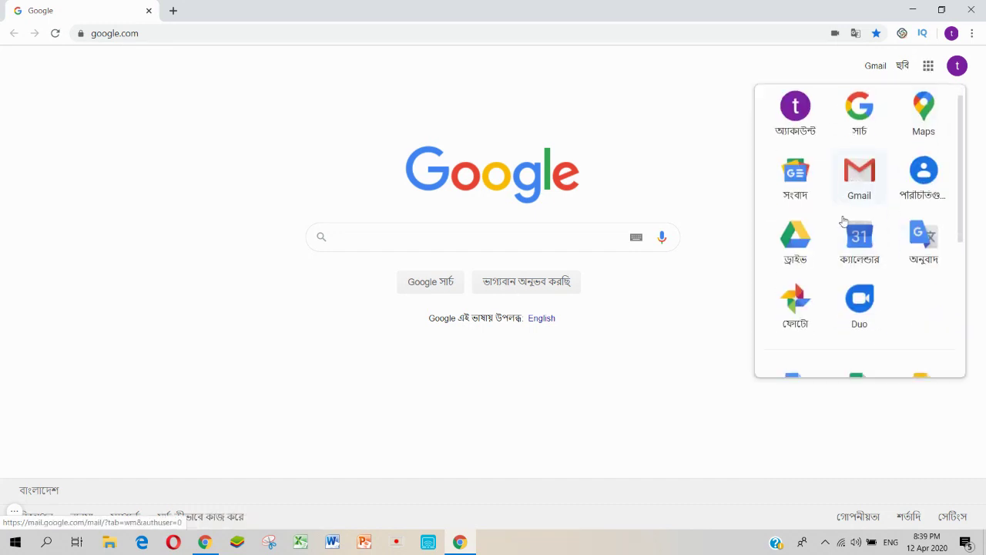
left_click(716, 336)
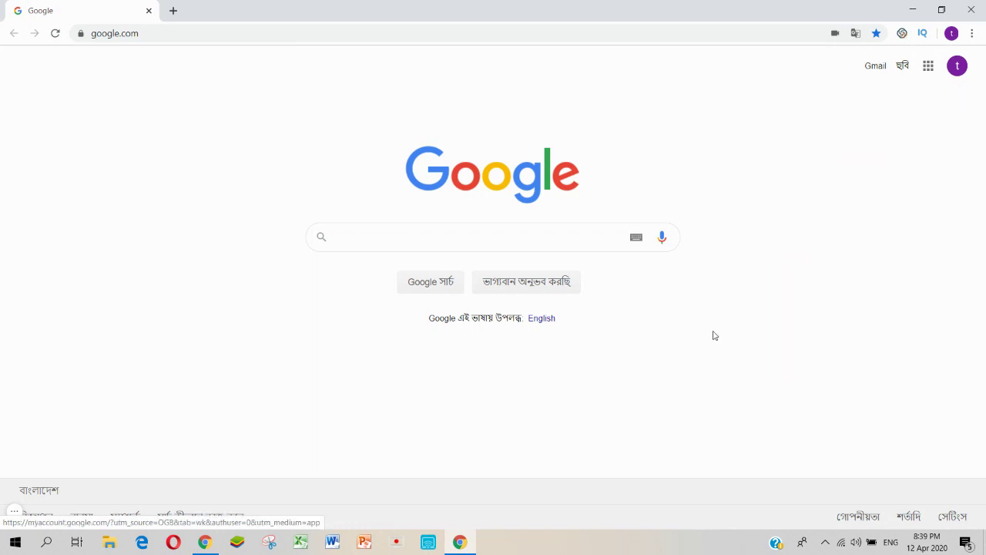
left_click(928, 66)
scroll(844, 247, "down", 5)
scroll(839, 223, "up", 5)
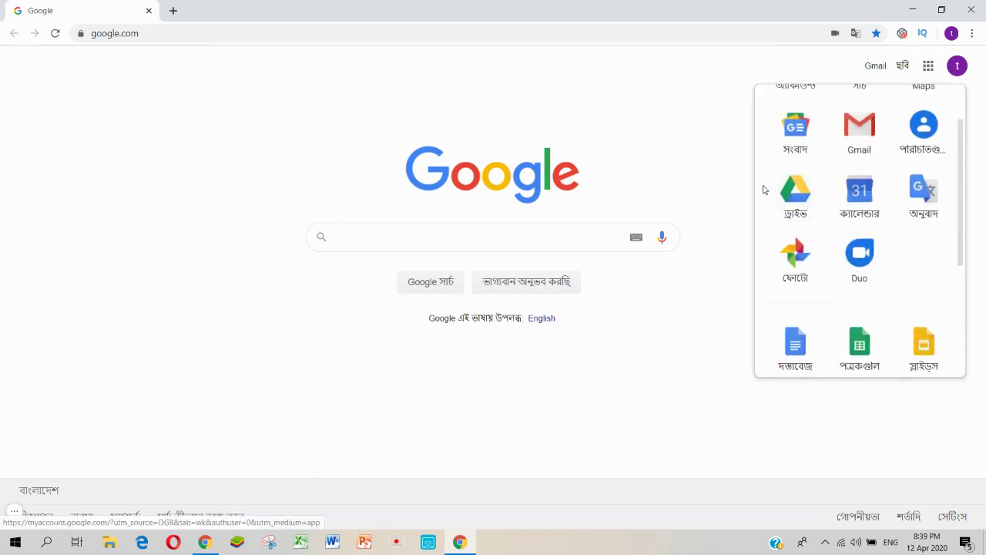
left_click(739, 182)
Go to classroom.google.com and continue into Google Classroom with the signed-in account
left_click(334, 39)
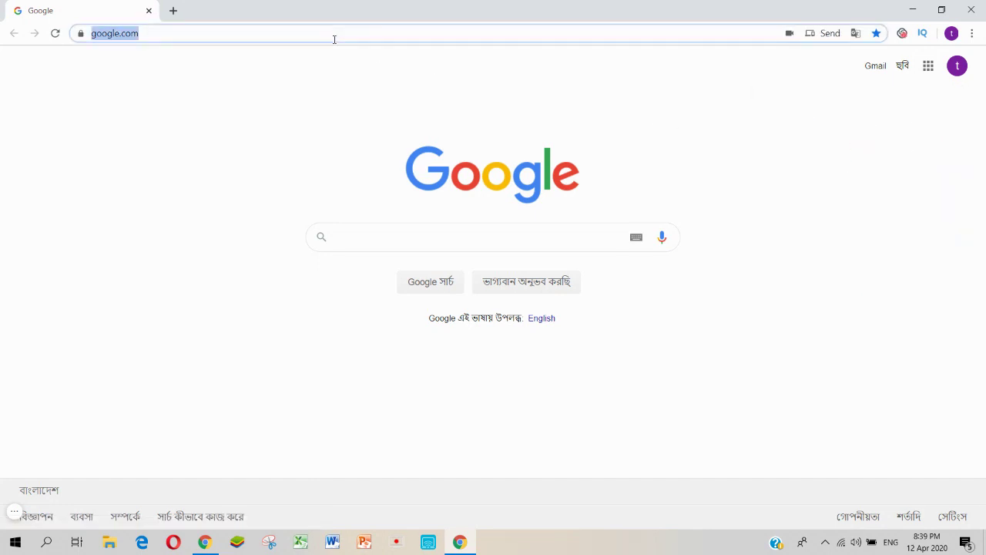
type("s")
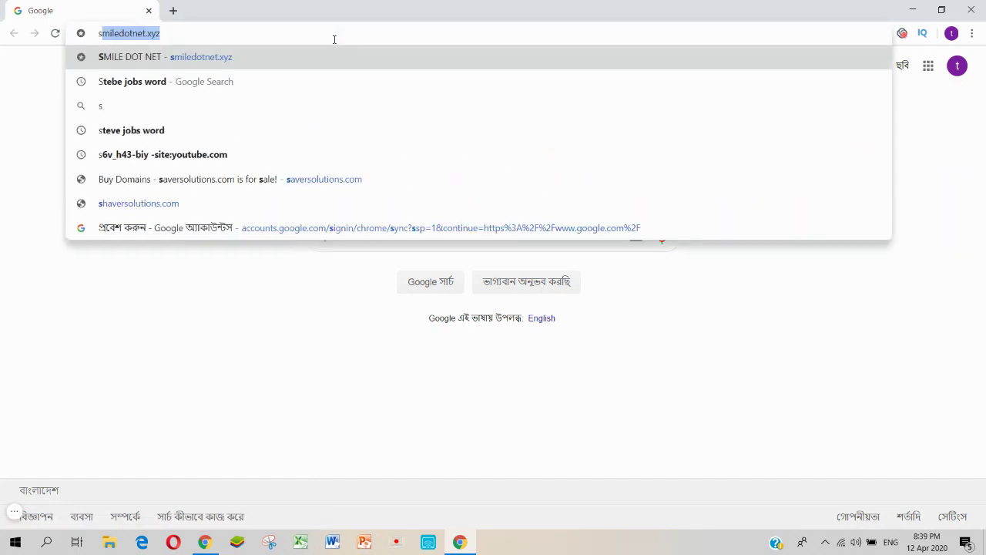
type("cla")
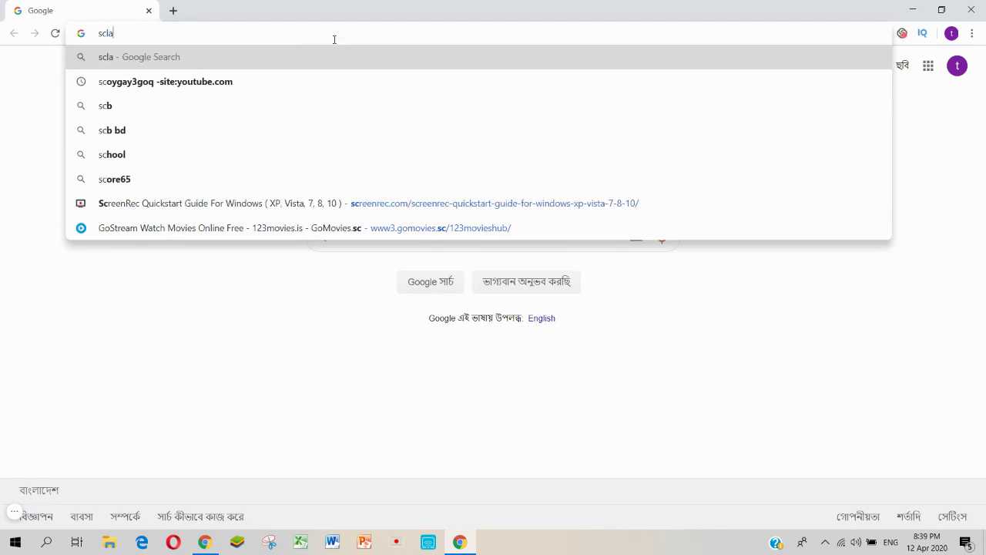
type("ssroo")
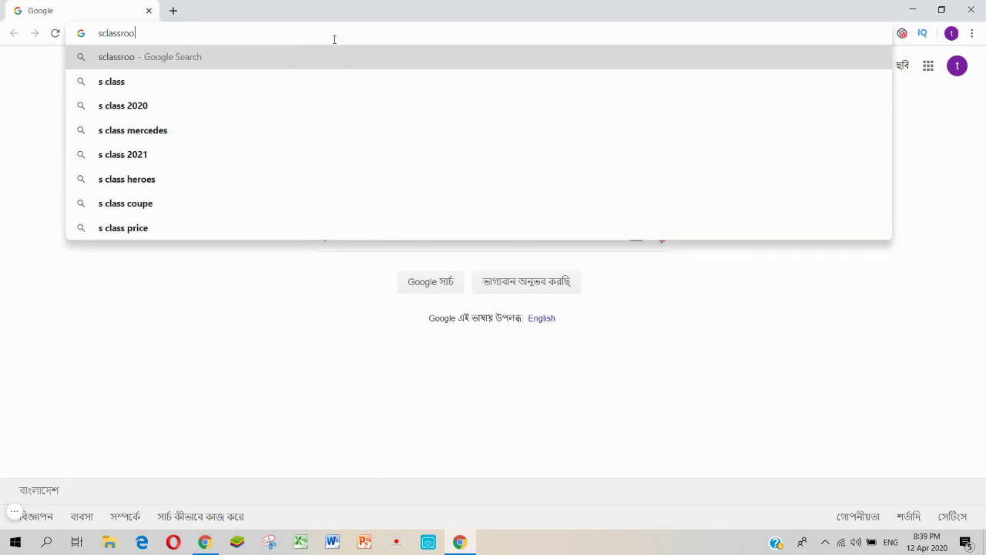
type("m.googl")
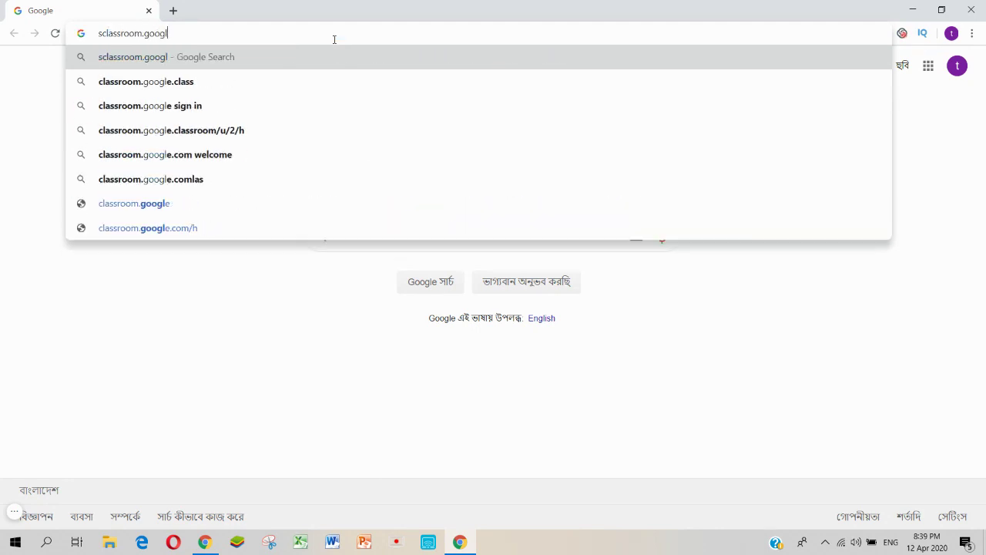
type("e.com")
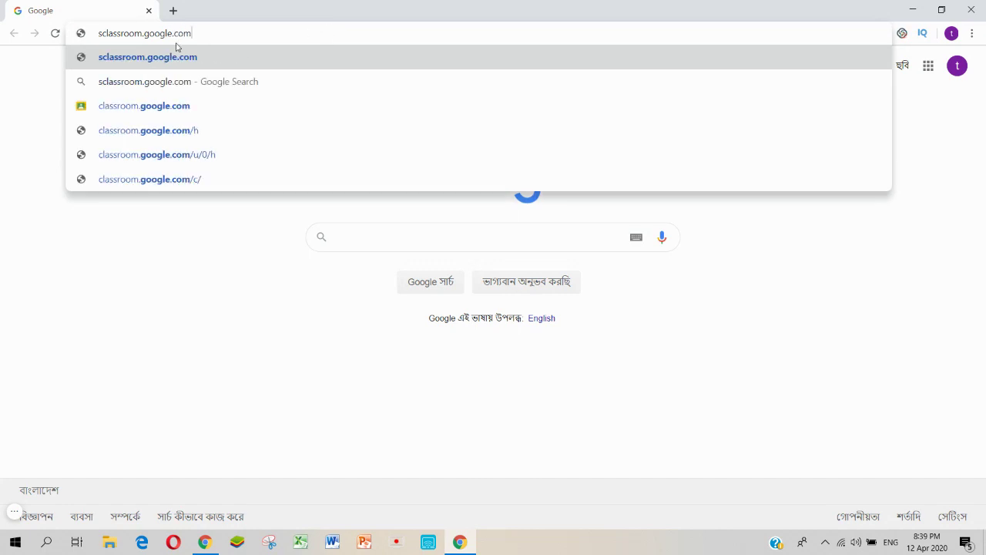
left_click(99, 33)
key("Delete")
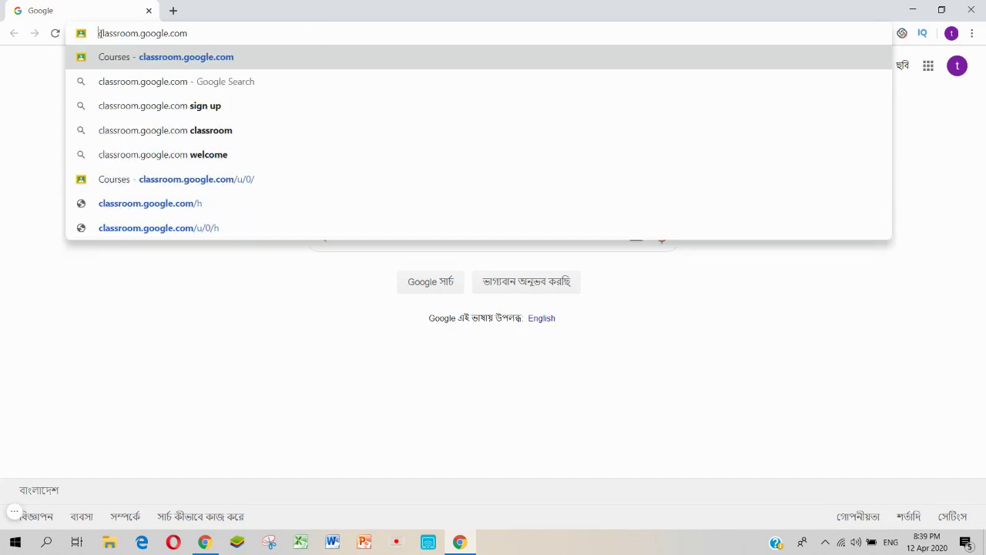
key("Return")
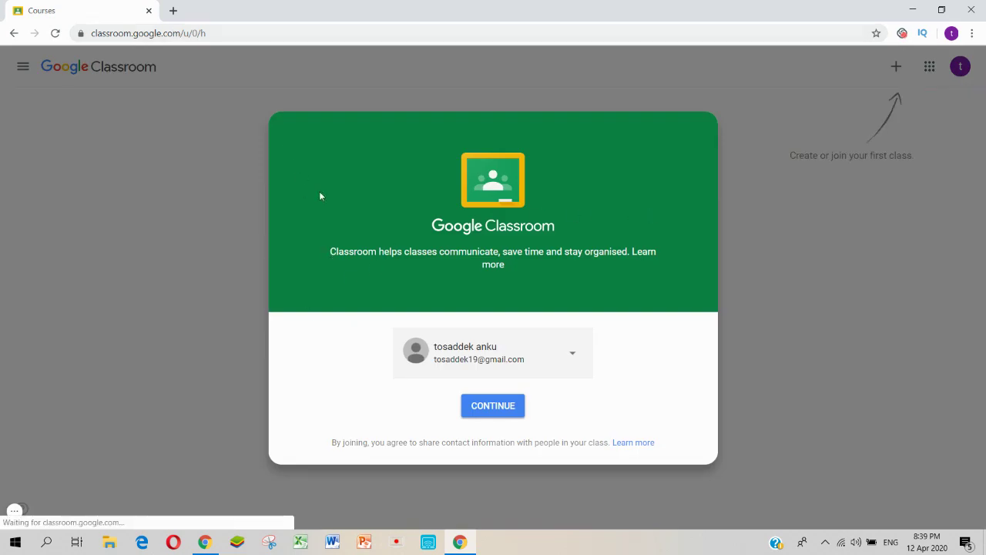
left_click(487, 408)
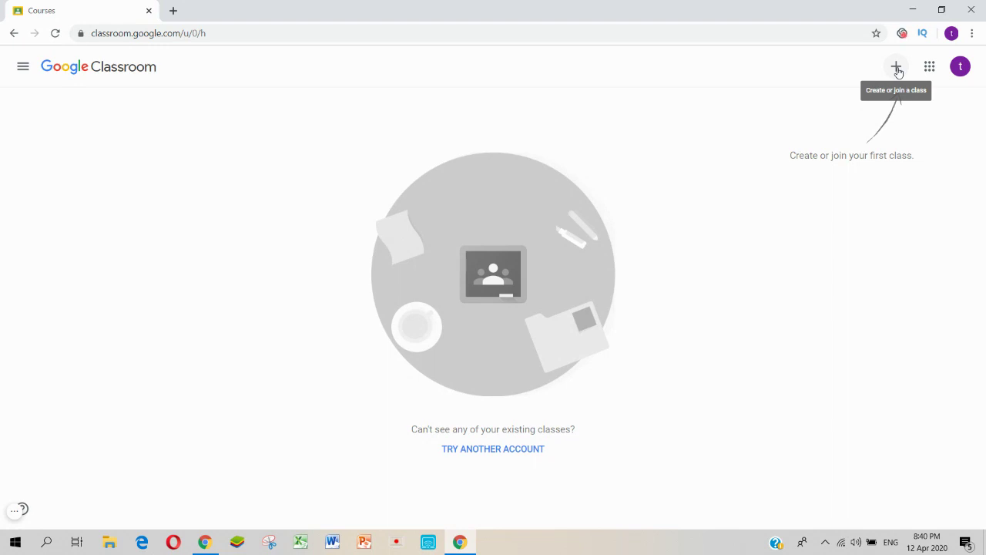
left_click(24, 68)
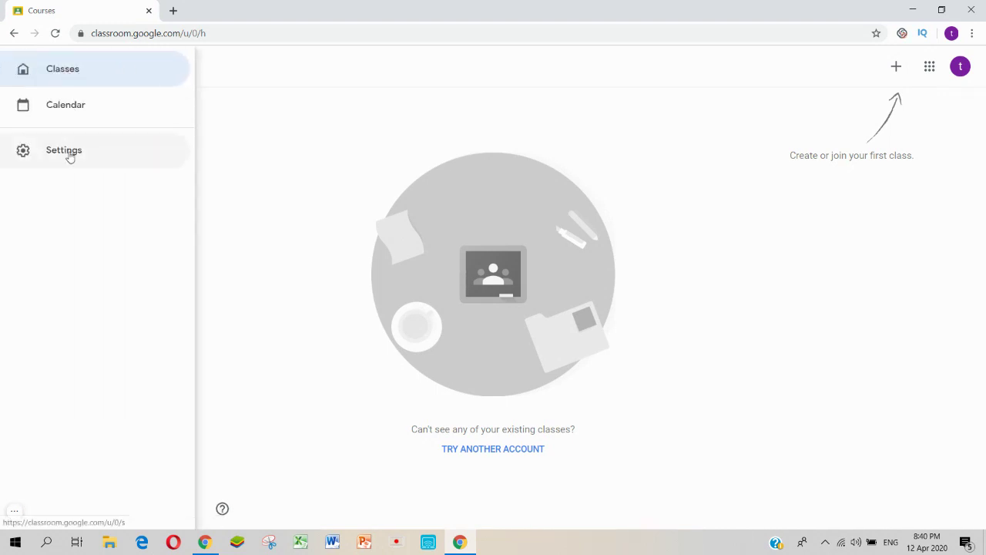
left_click(86, 80)
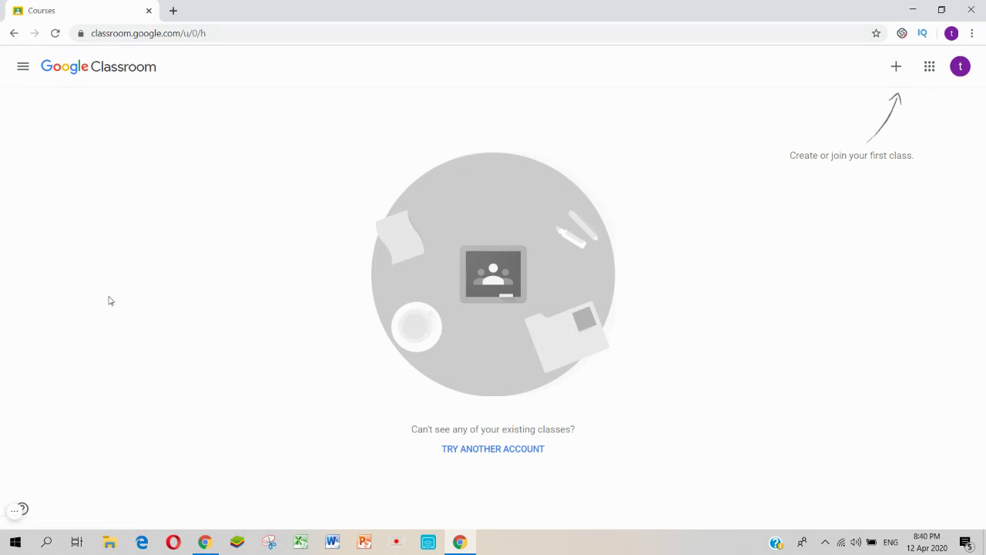
left_click(23, 69)
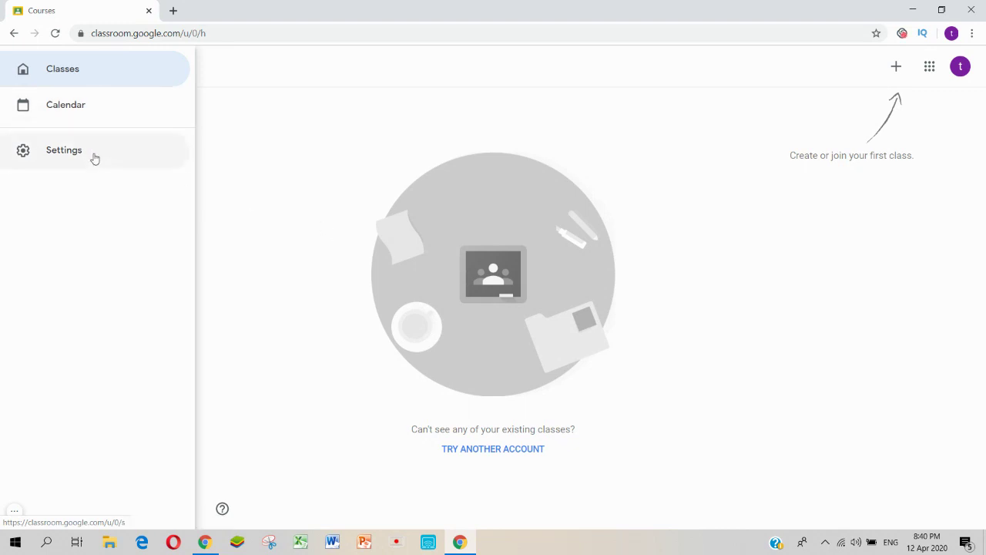
left_click(253, 127)
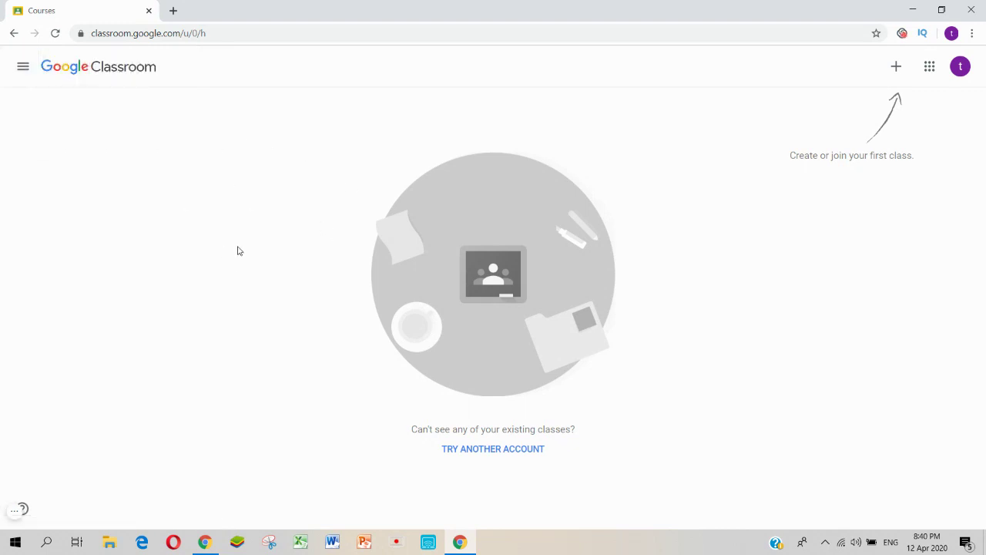
Start creating a class and accept the notice about not using Classroom at a school or university with students
left_click(898, 69)
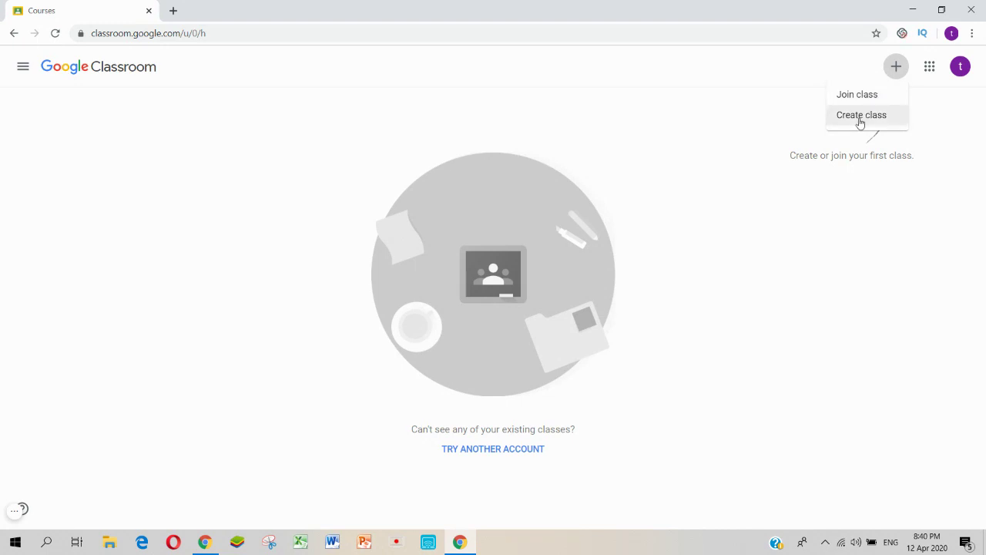
left_click(860, 119)
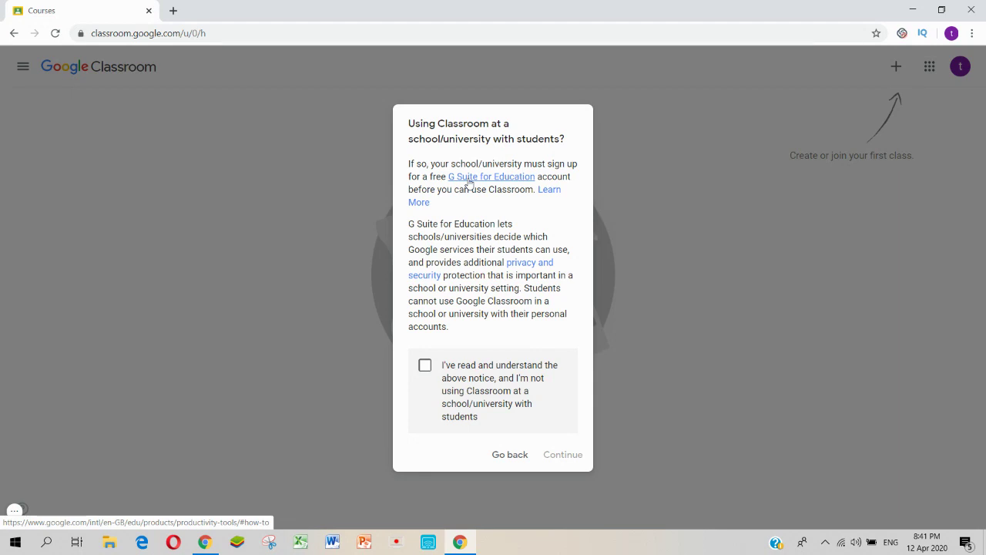
left_click(425, 366)
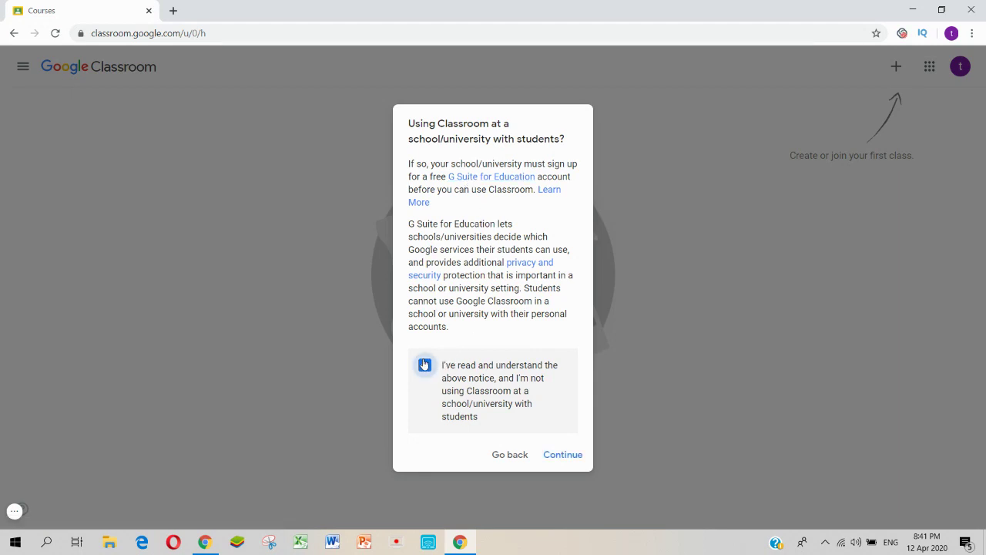
left_click(553, 460)
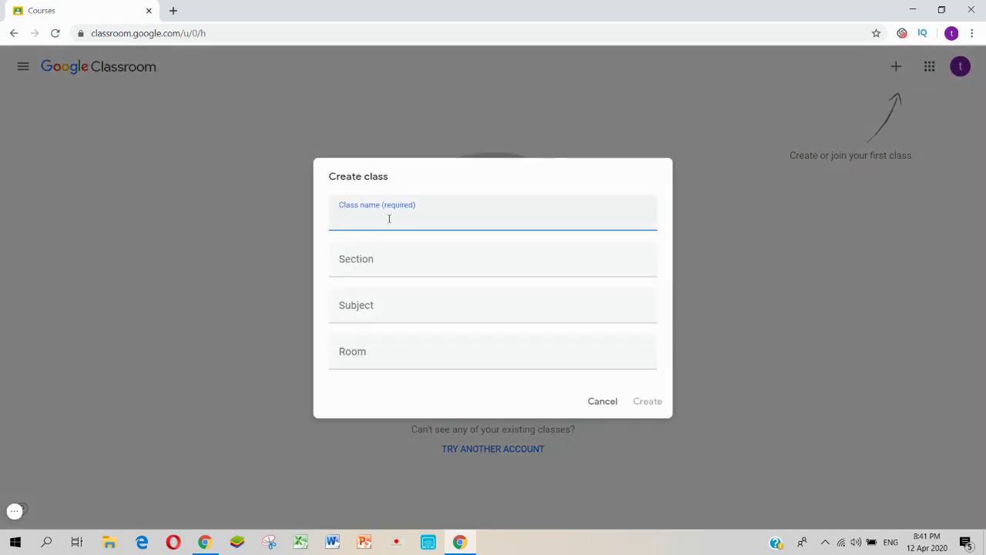
Enter Basic English as the name of the new class
left_click(389, 264)
left_click(397, 307)
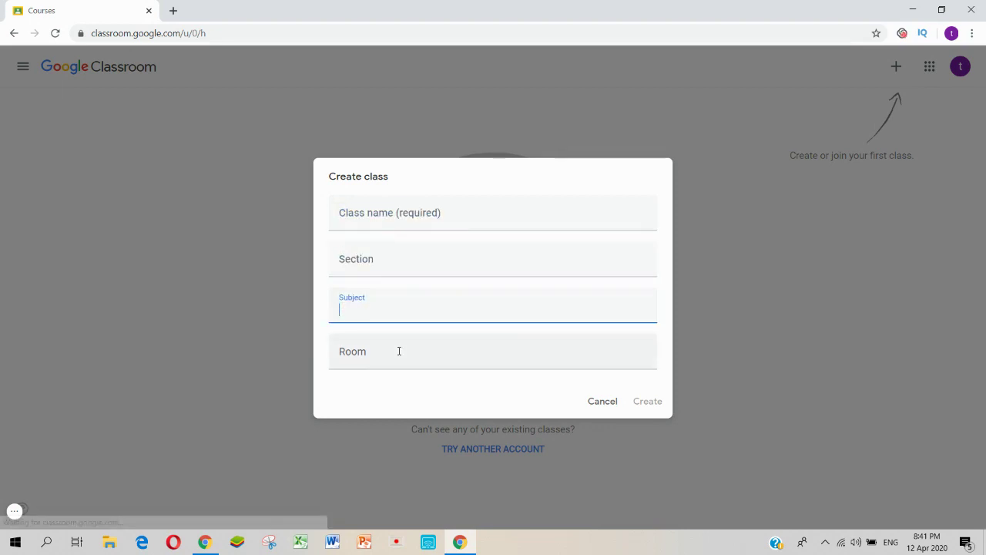
left_click(399, 351)
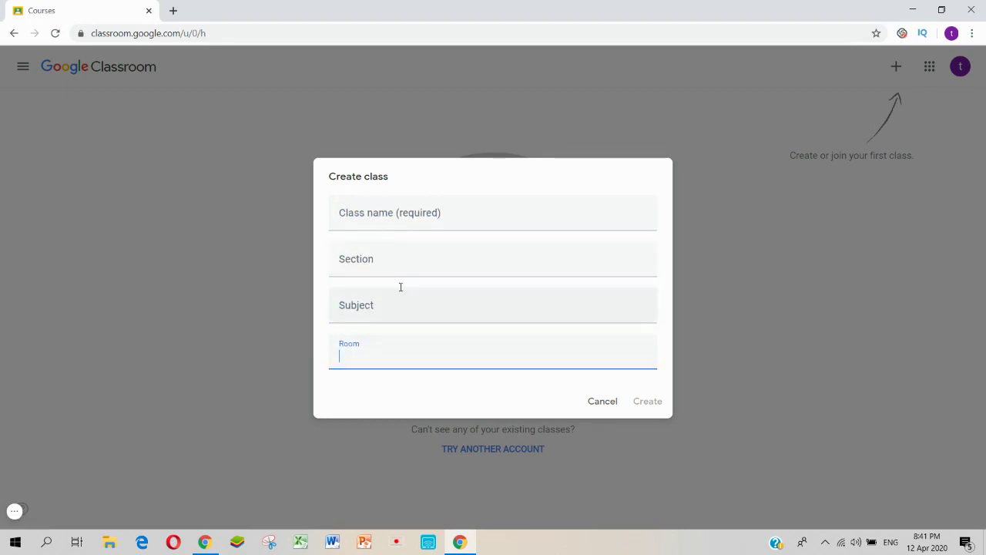
left_click(394, 217)
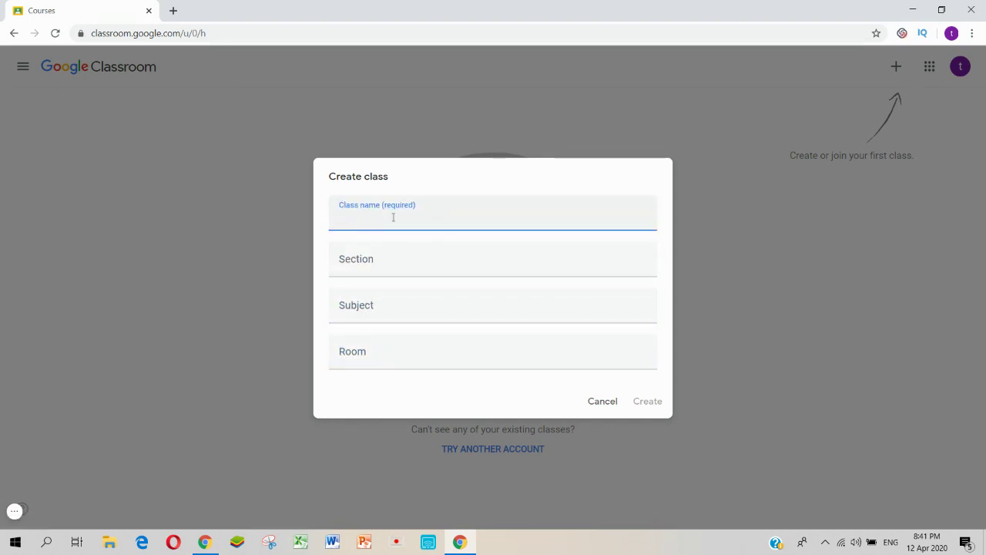
type("Basic Goo")
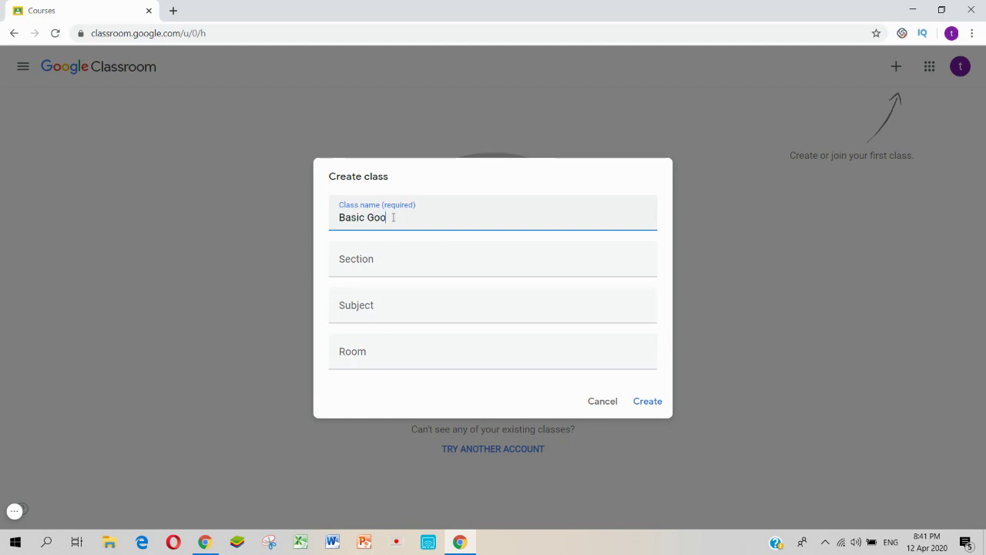
type("lge")
key("BackSpace")
key("BackSpace")
key("BackSpace")
key("BackSpace")
key("BackSpace")
key("BackSpace")
type("English")
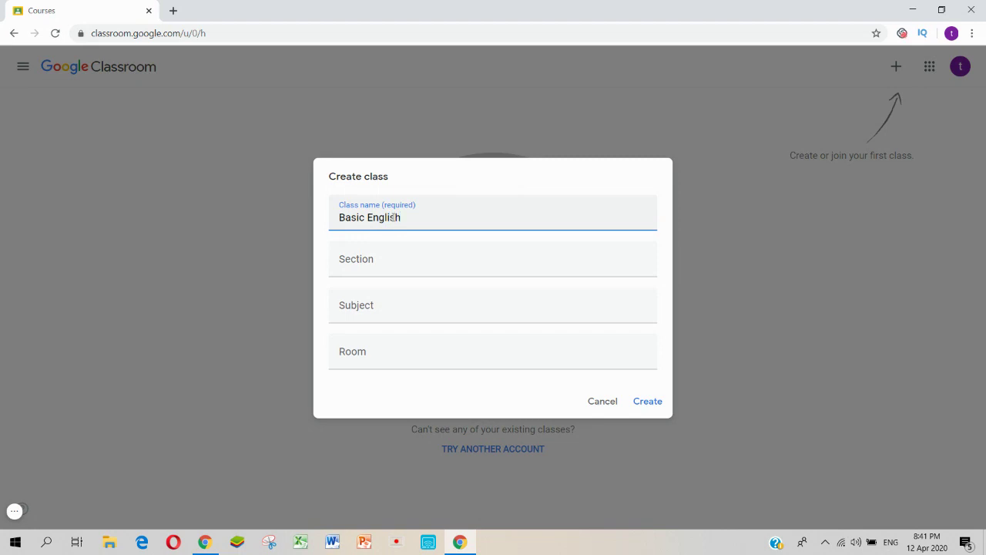
Set the section of the new class to Part 01
left_click(395, 259)
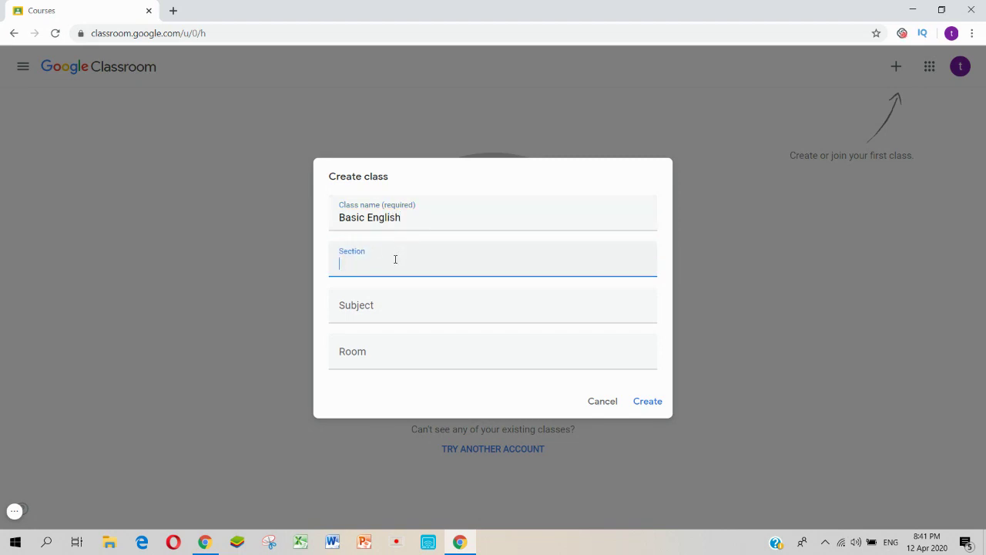
type("Grammer")
left_click_drag(401, 266, 176, 241)
type("Part 02")
key("BackSpace")
type("1")
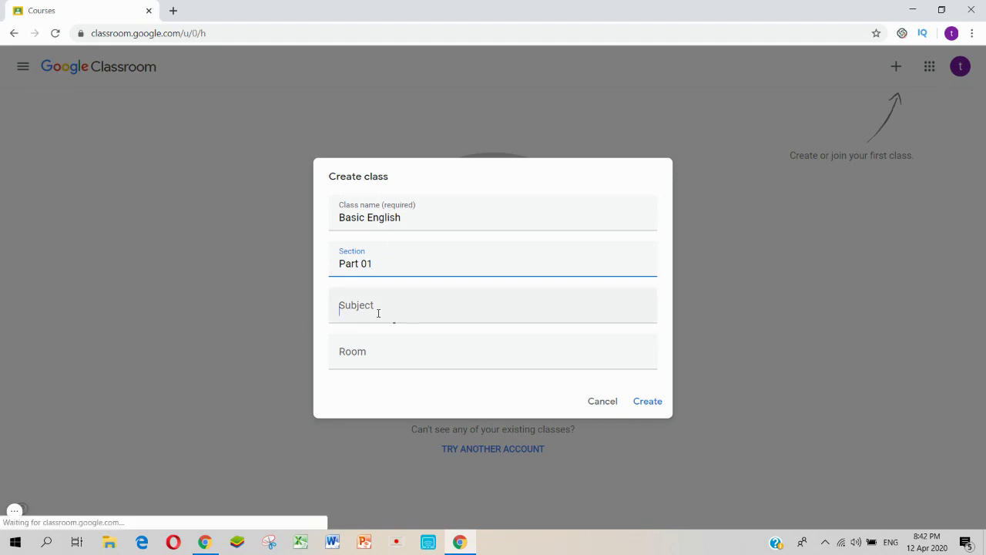
Set the subject of the new class to Grammer and the room to 01
left_click(378, 313)
type("Grammer")
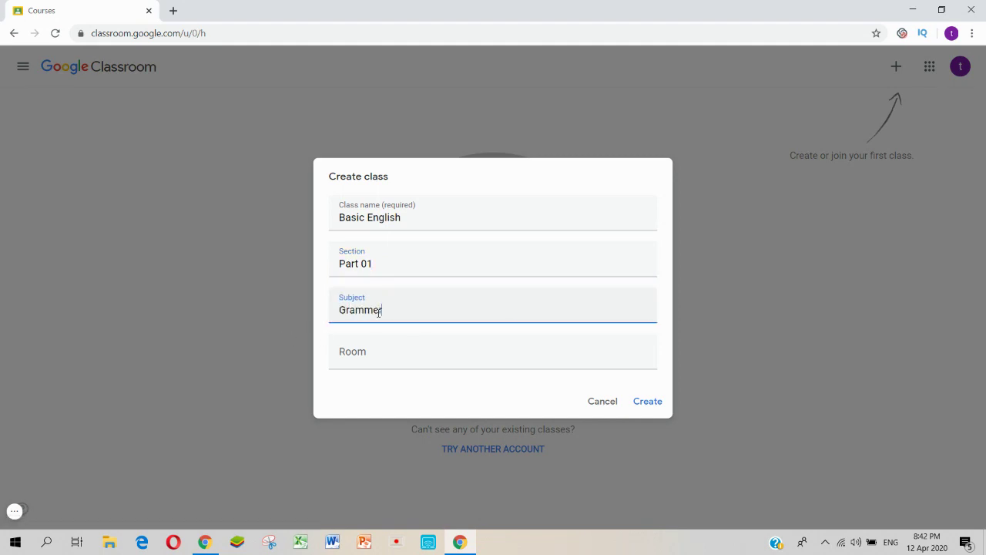
left_click(358, 355)
type("01")
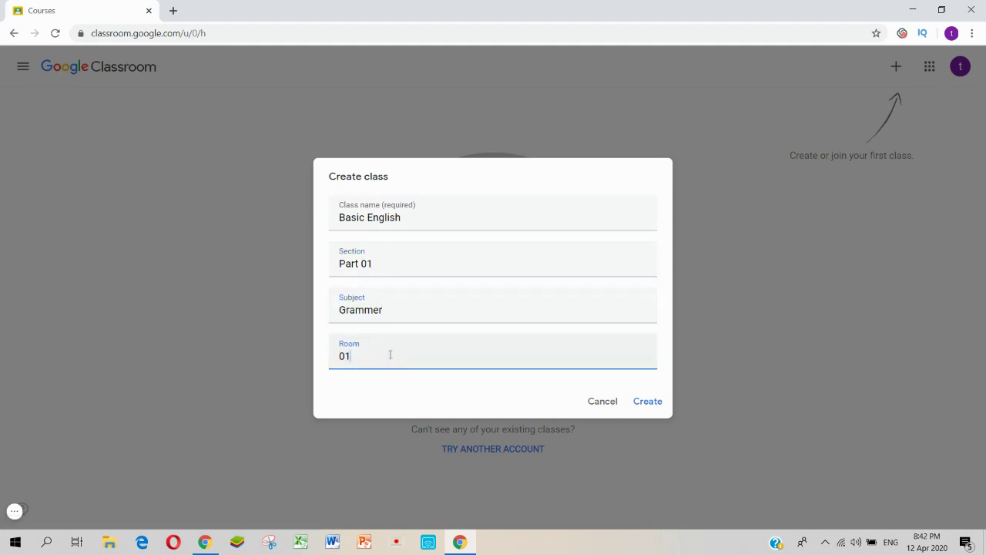
left_click(165, 326)
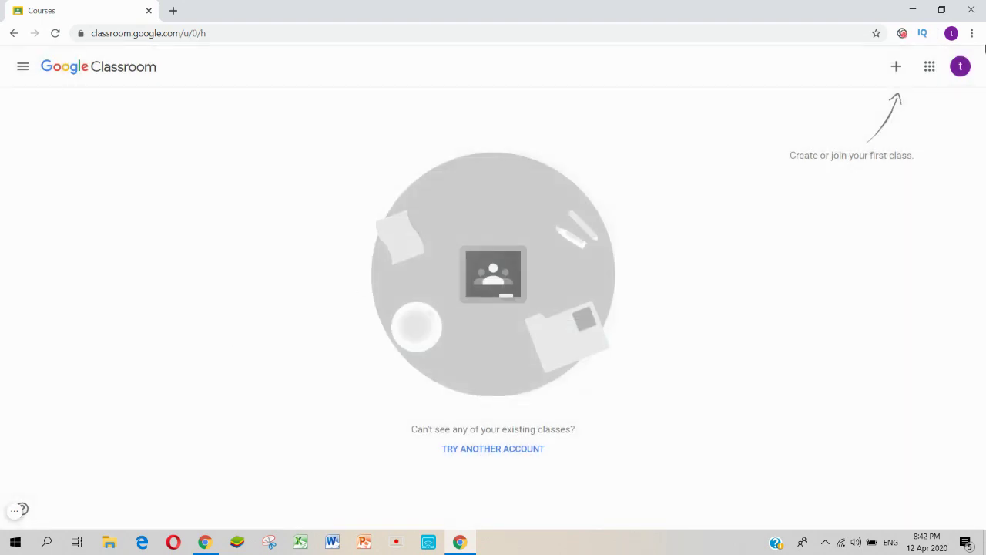
Start creating a class and accept the notice confirming that Classroom is not used at a school or university with students
left_click(896, 70)
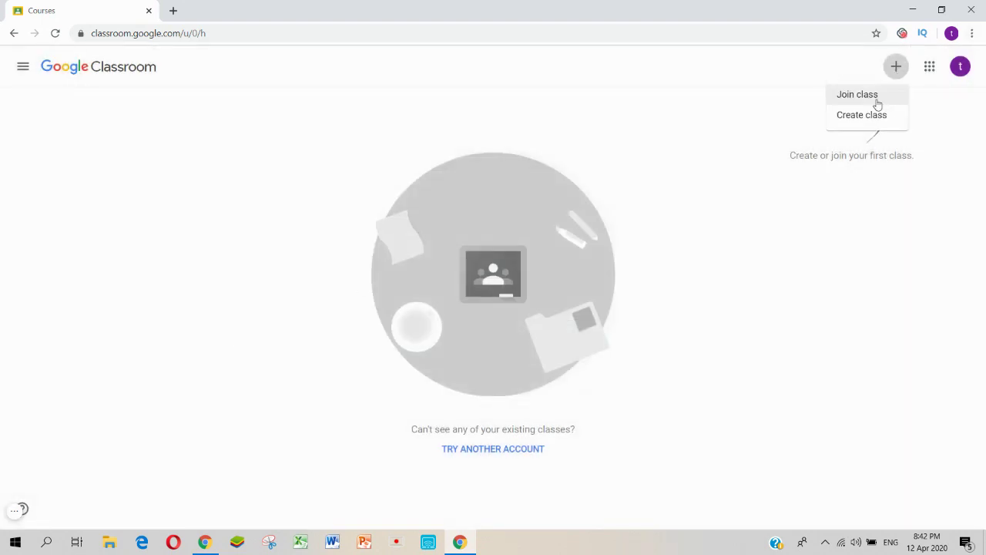
left_click(859, 117)
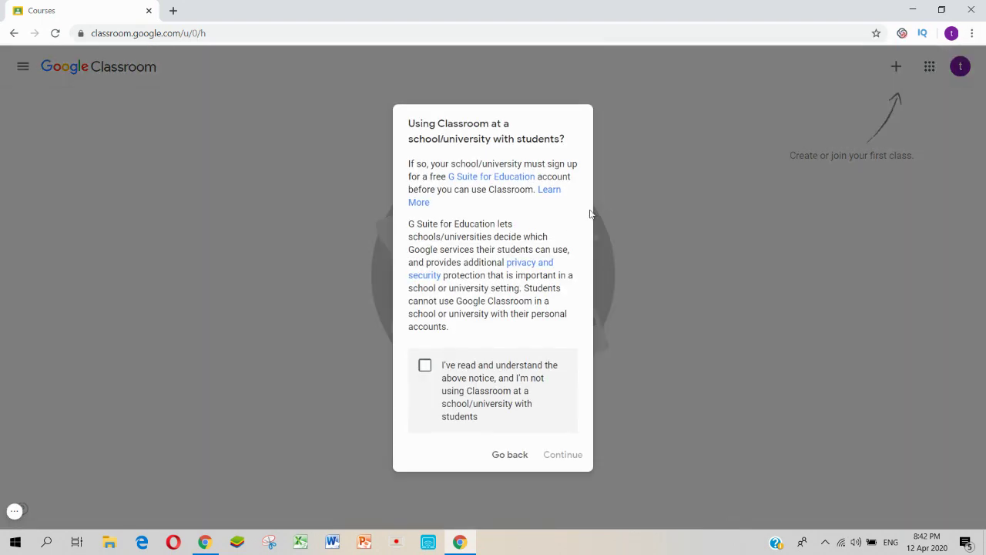
left_click(426, 366)
left_click(558, 455)
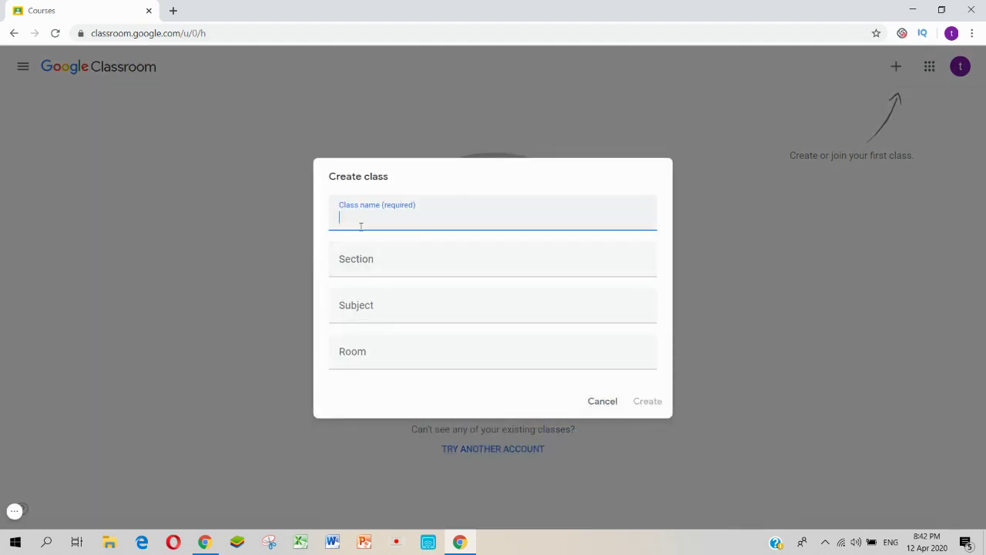
Create the class Basic English with section part 1, subject Grammer and room 01, and dismiss the What's new notice
type("Basic English")
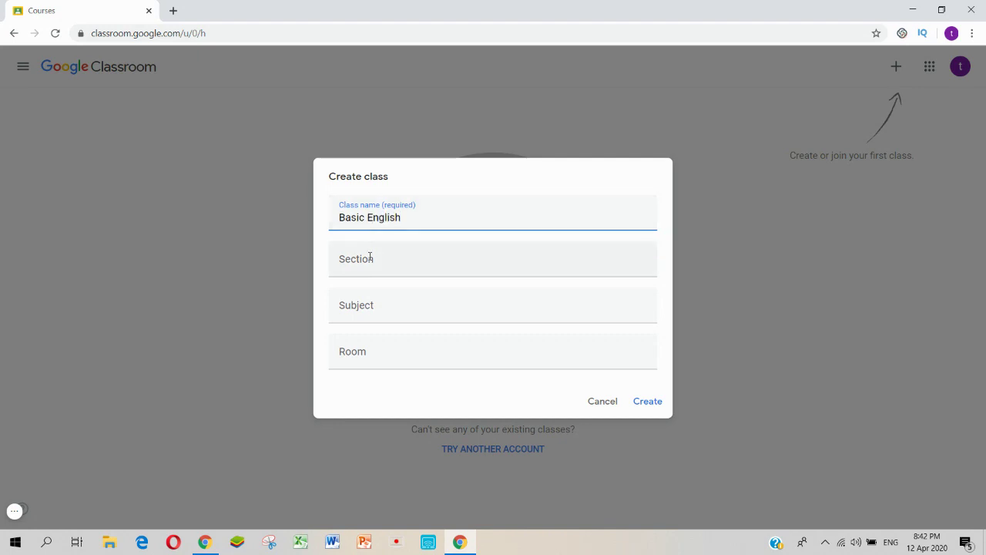
left_click(370, 257)
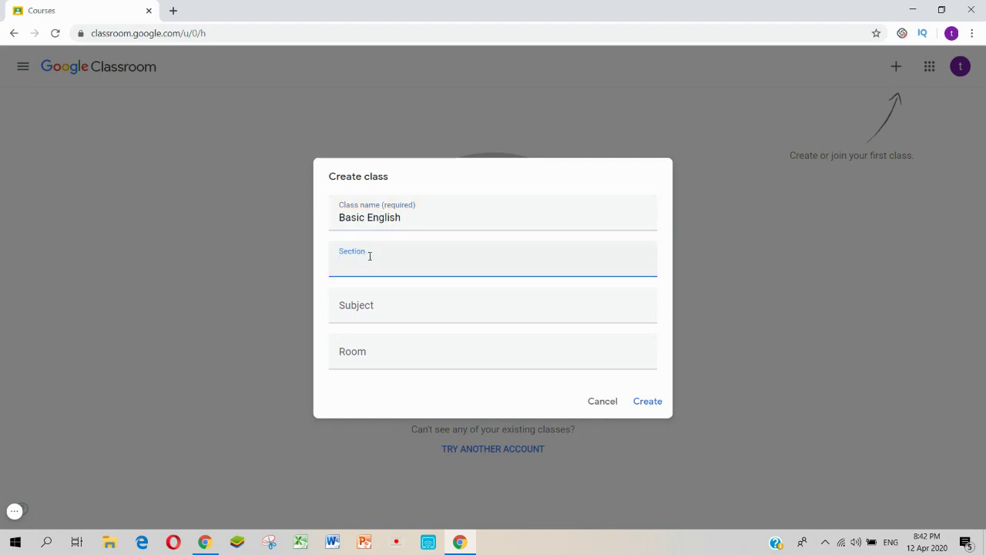
type("part 1")
left_click(373, 306)
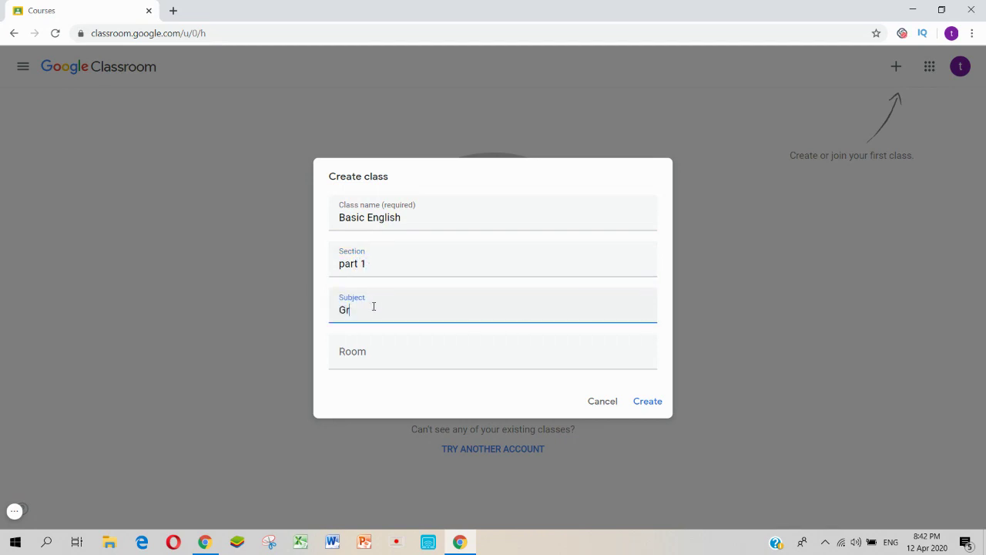
type("Grammer")
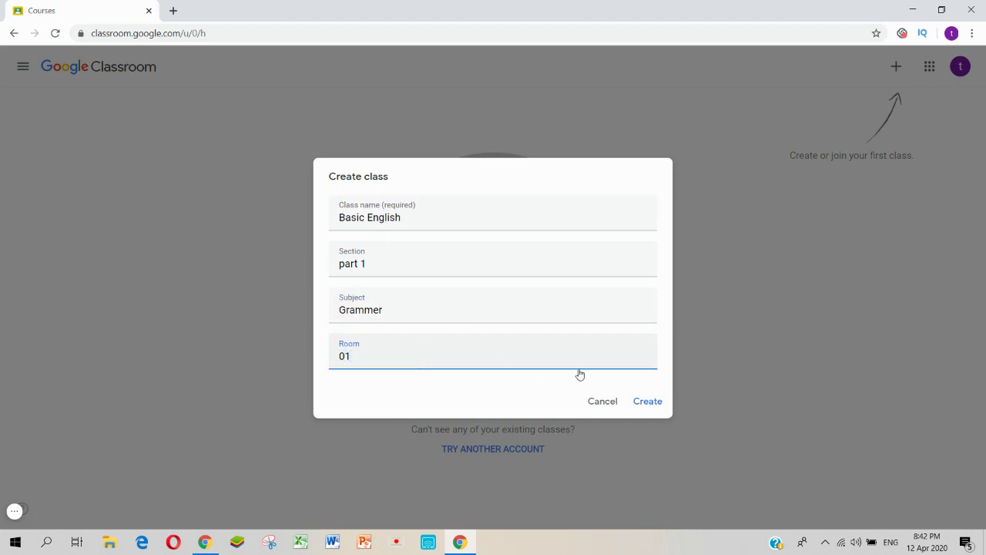
left_click(649, 403)
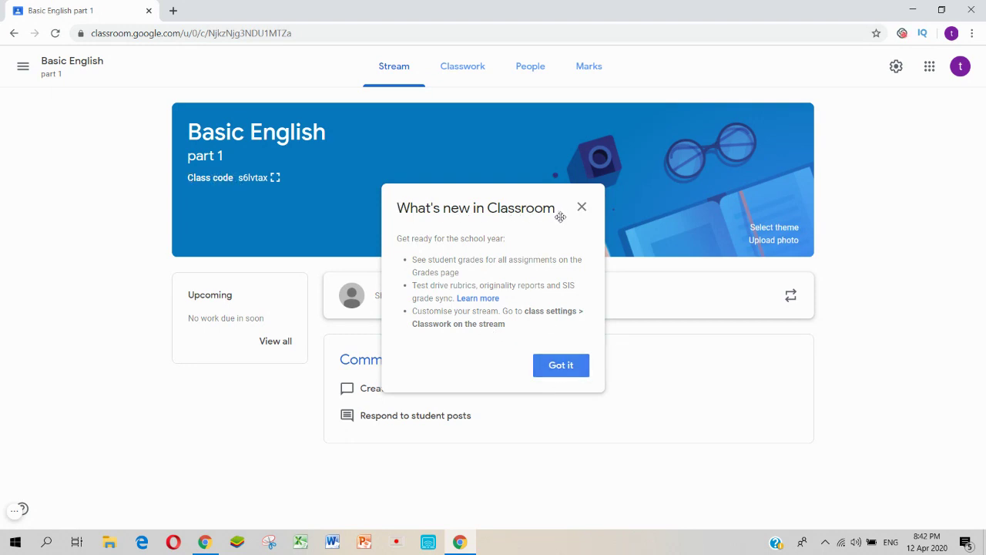
left_click(560, 364)
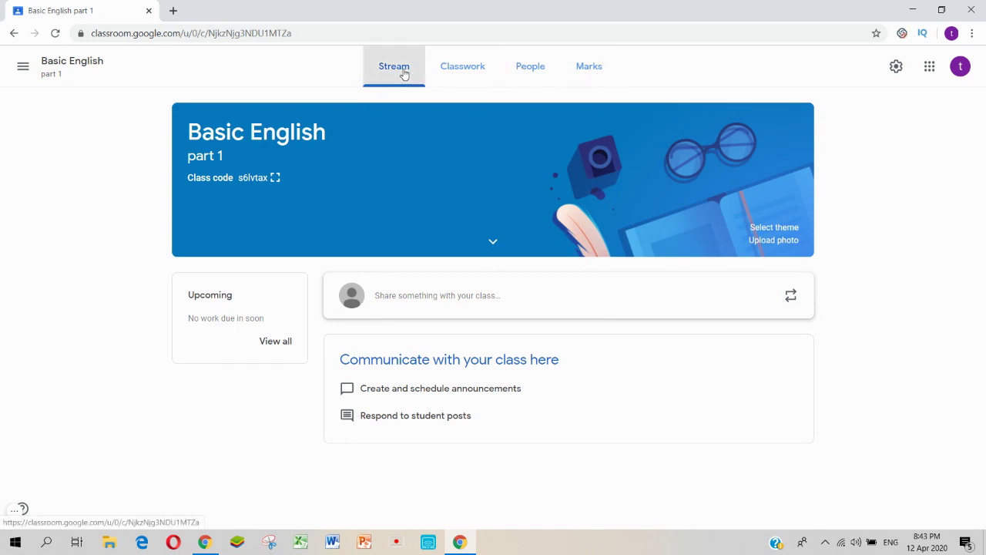
Start a new announcement in the class stream and keep All students as its audience
left_click(451, 299)
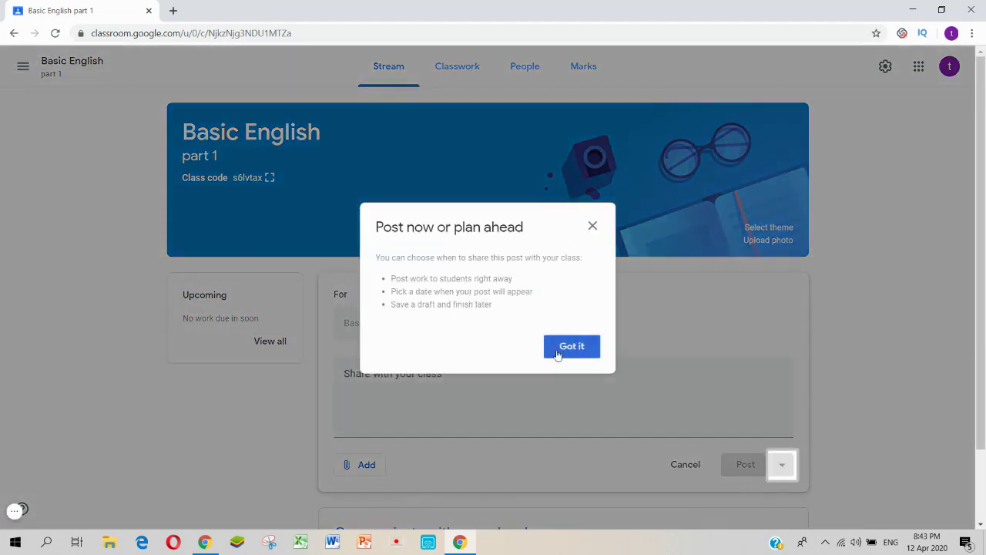
left_click(558, 352)
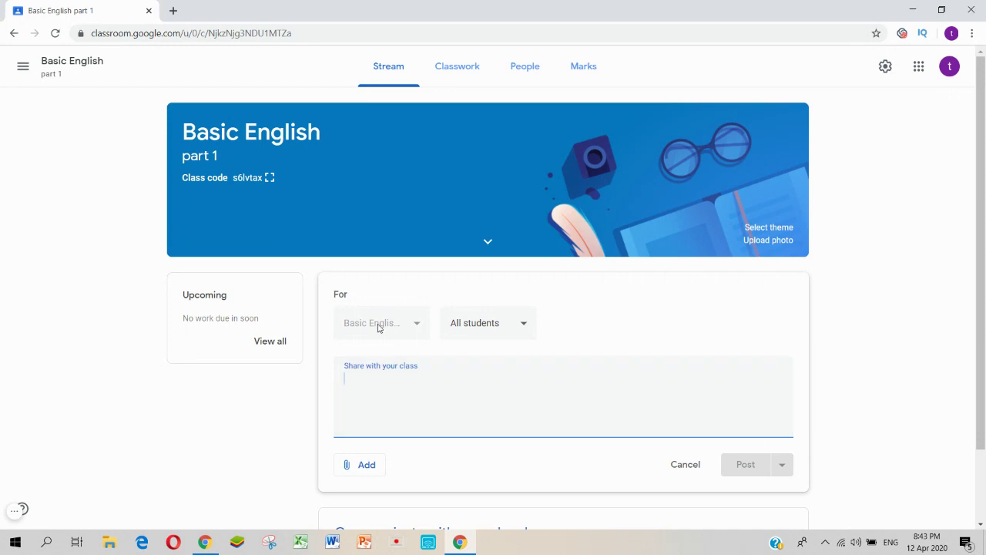
left_click(385, 327)
left_click(492, 331)
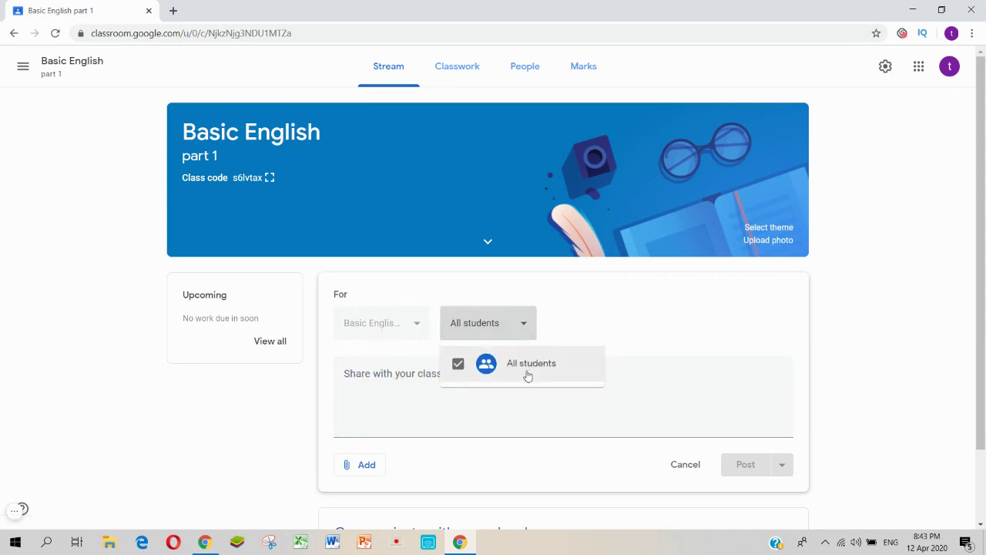
left_click(431, 332)
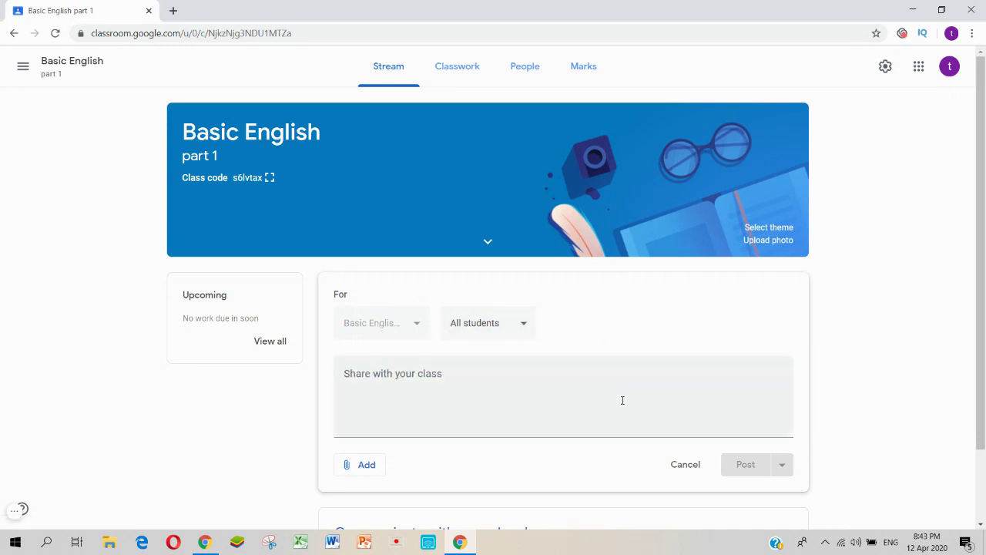
Write "Welcome to all ..." as the announcement text and post it to the class
left_click(553, 378)
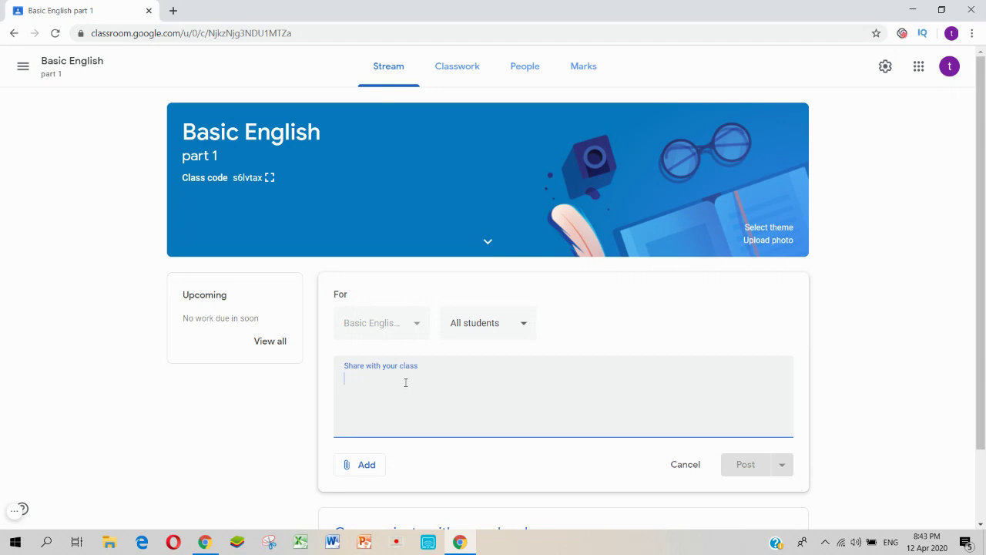
type("Wel")
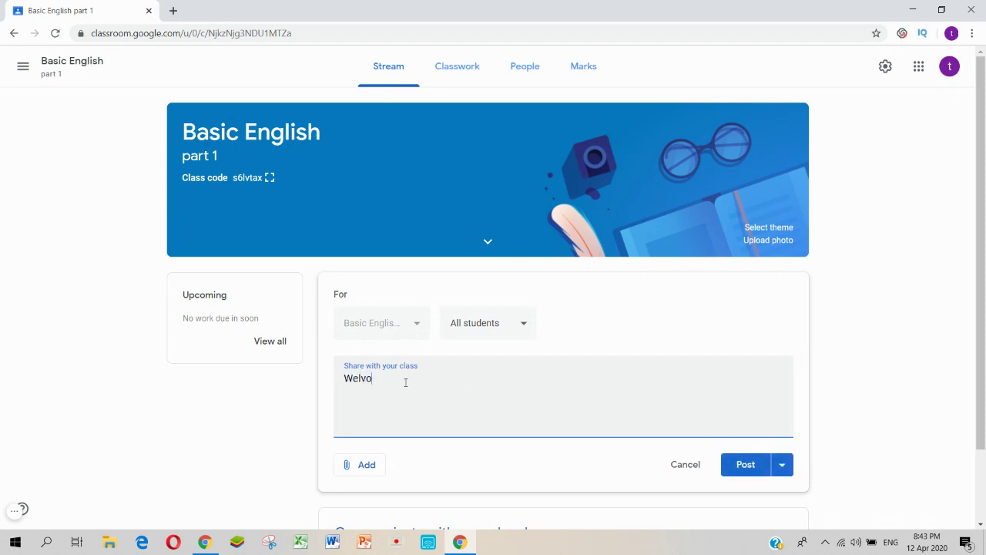
type("come to all ...")
scroll(360, 421, "down", 2)
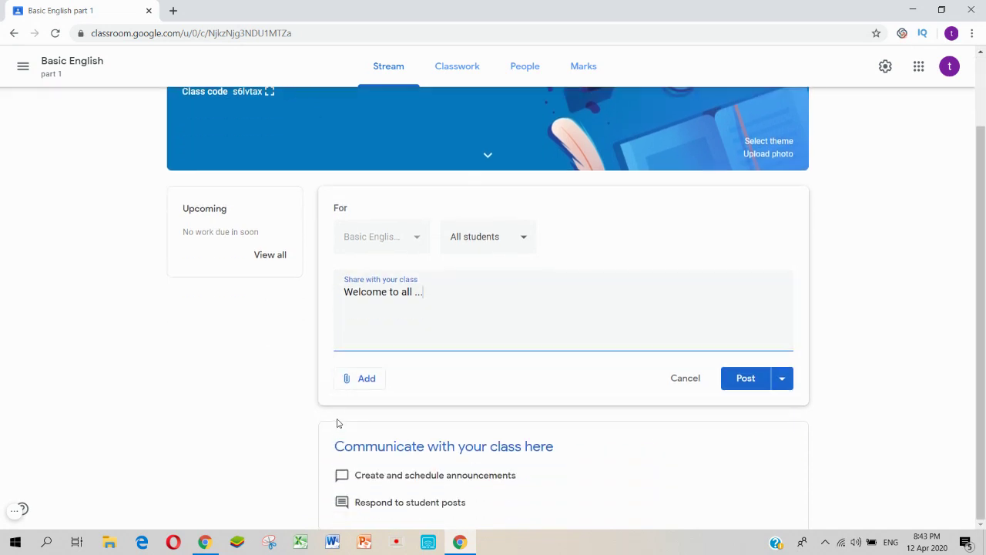
left_click(744, 378)
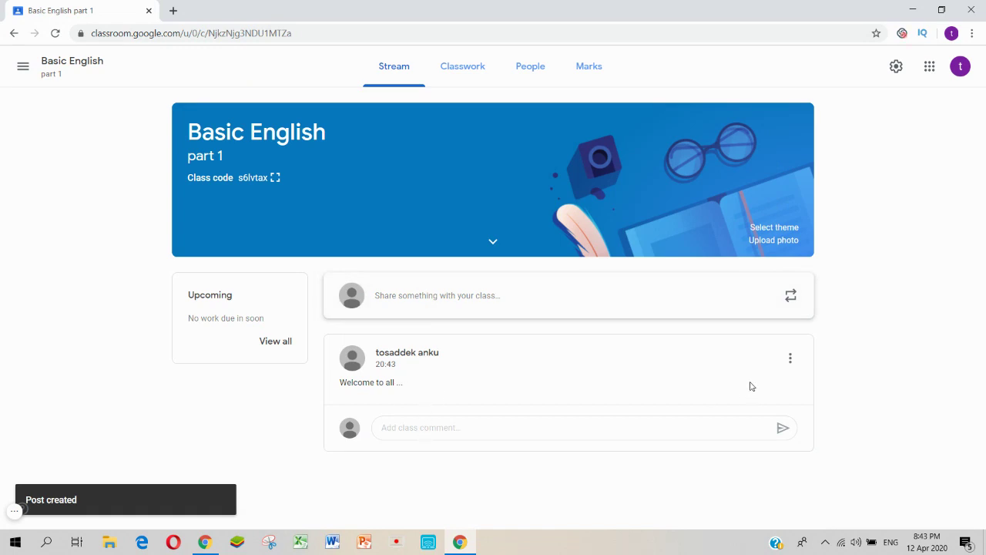
Edit the posted welcome announcement to attach the MY CV document from Google Drive, and save the post
left_click(790, 357)
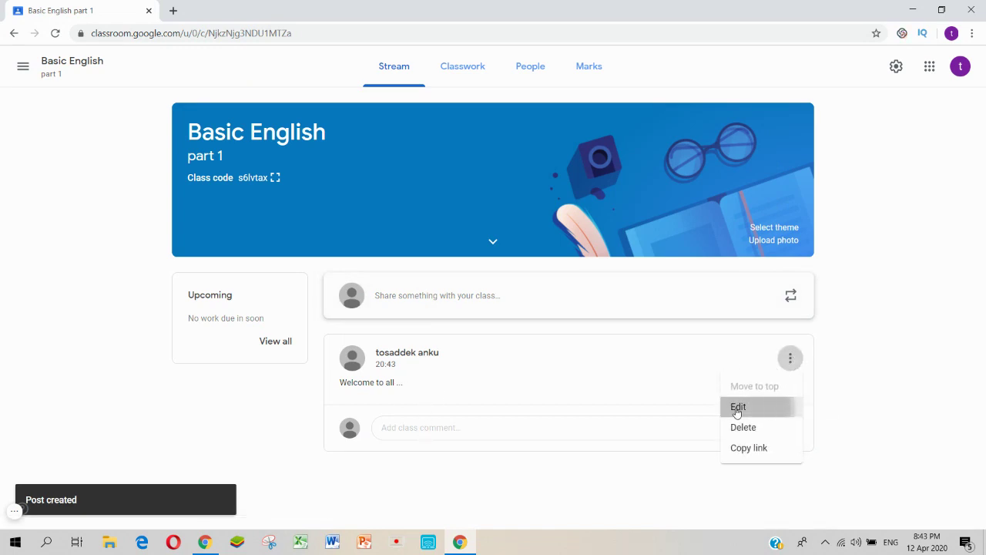
left_click(736, 408)
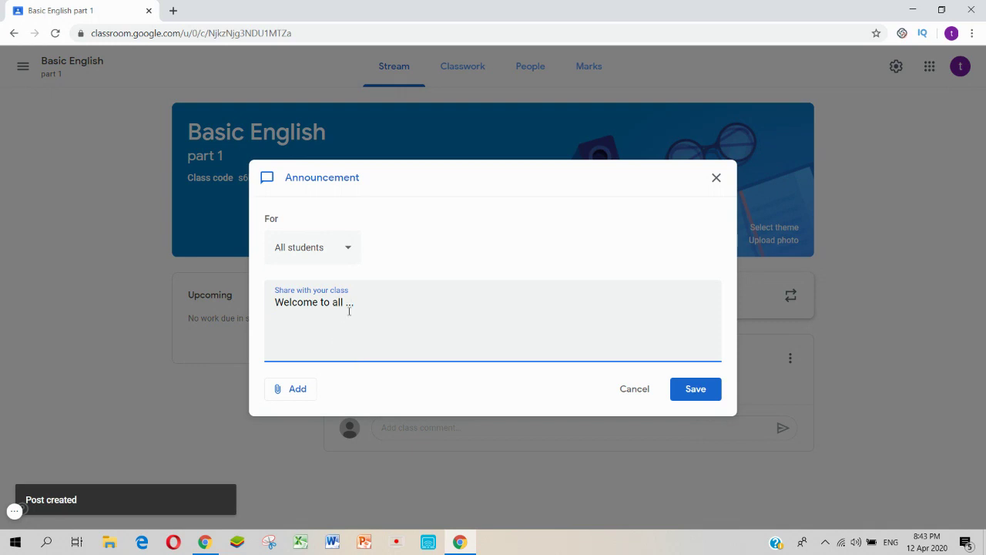
left_click_drag(276, 302, 390, 300)
left_click(390, 307)
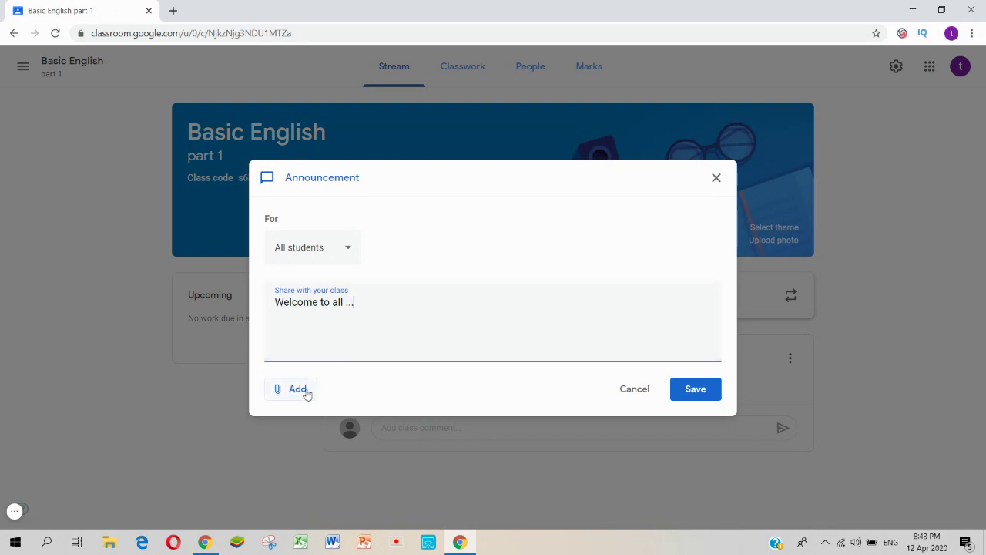
left_click(282, 397)
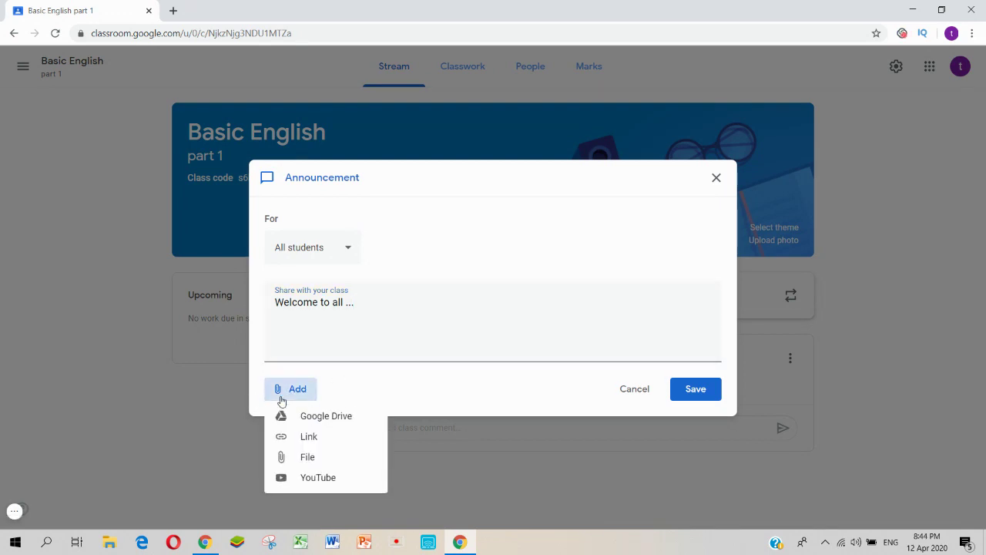
left_click(315, 416)
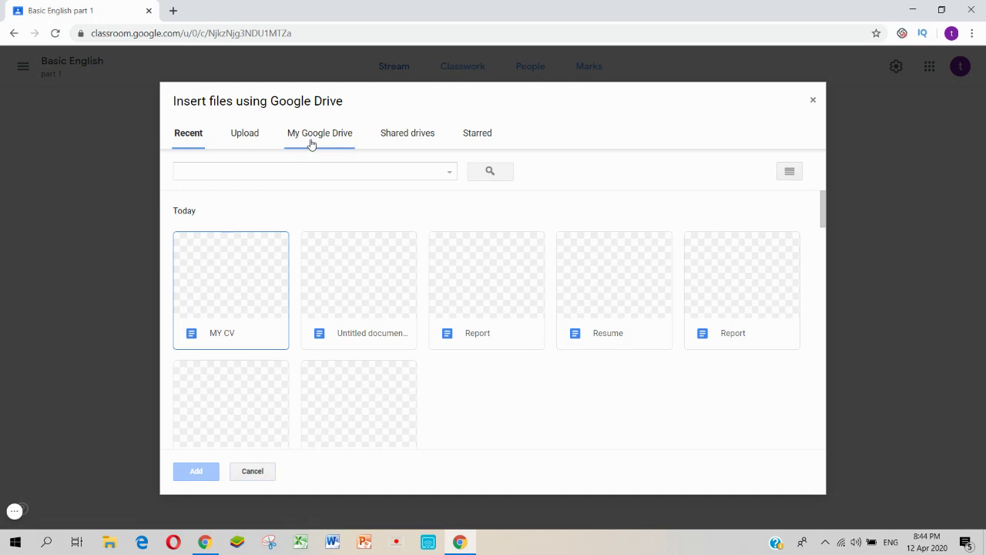
left_click(258, 286)
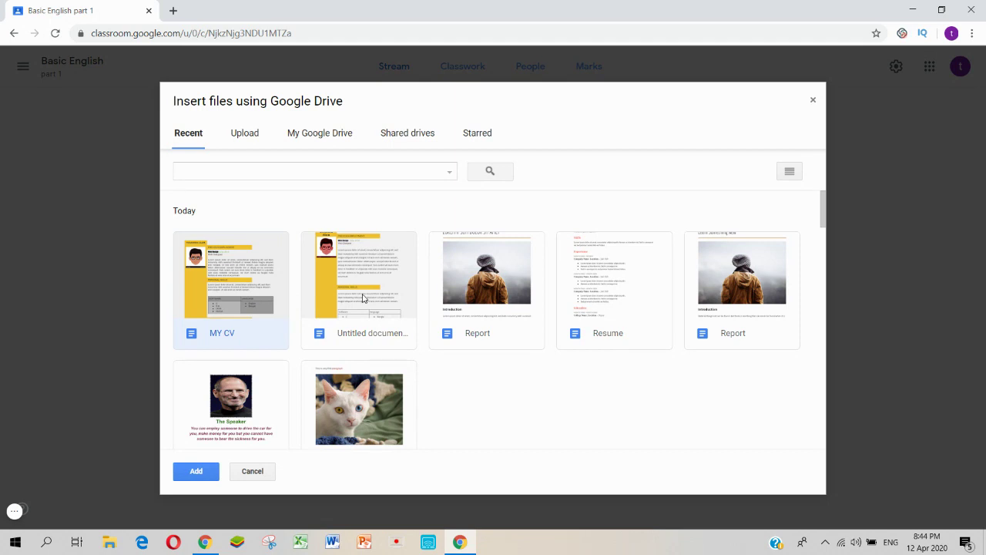
scroll(248, 419, "down", 1)
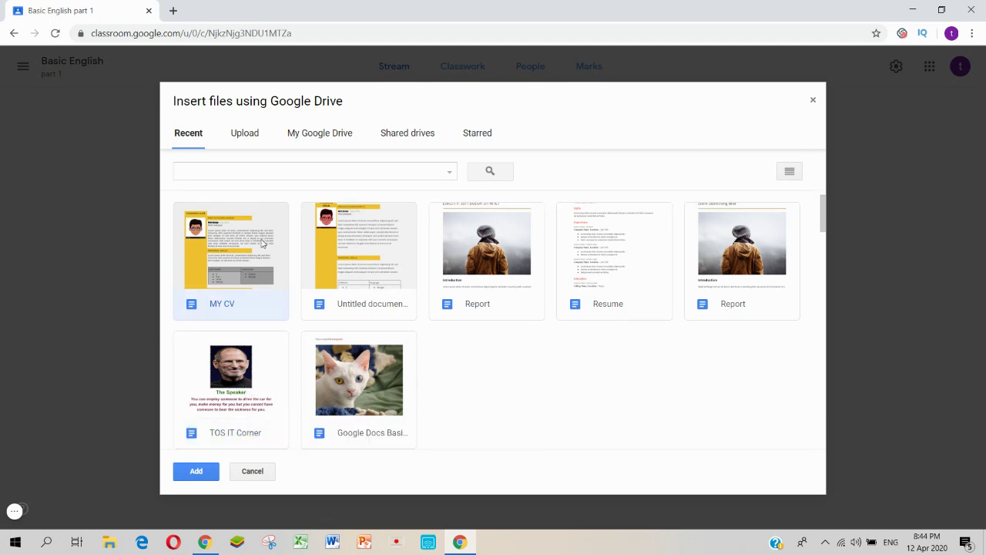
scroll(279, 278, "down", 2)
left_click(197, 471)
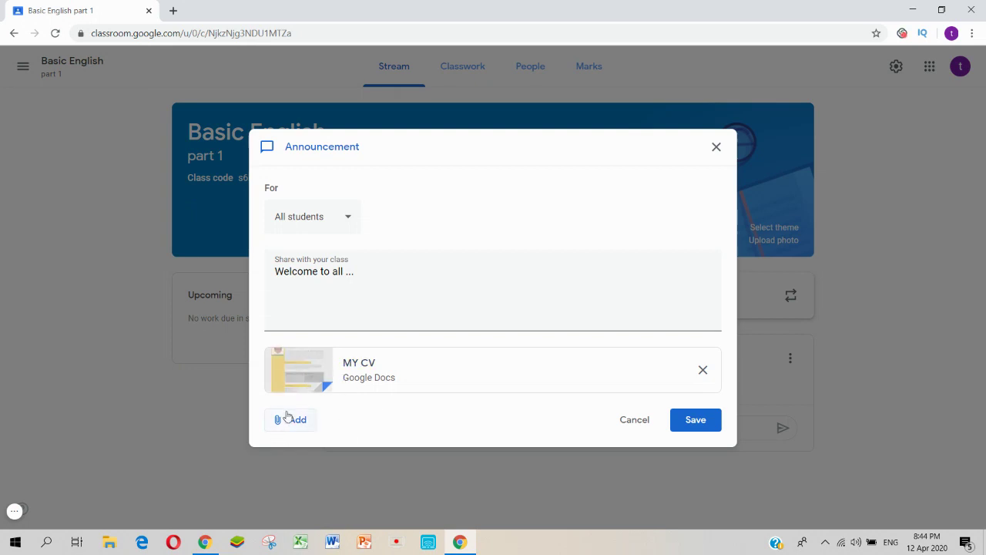
left_click(706, 424)
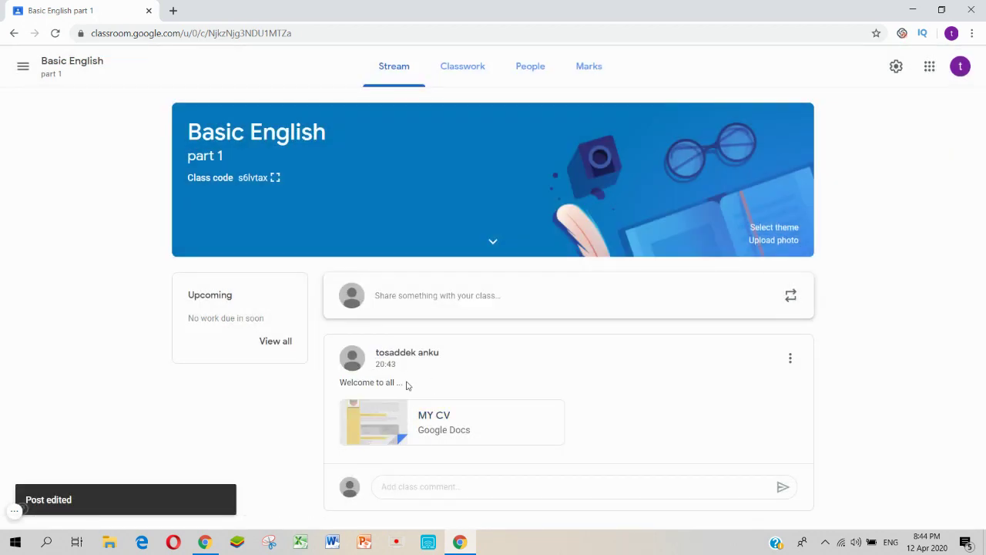
Check the class's upcoming work in the To review and Reviewed lists, and return to the class stream
left_click_drag(400, 382, 340, 384)
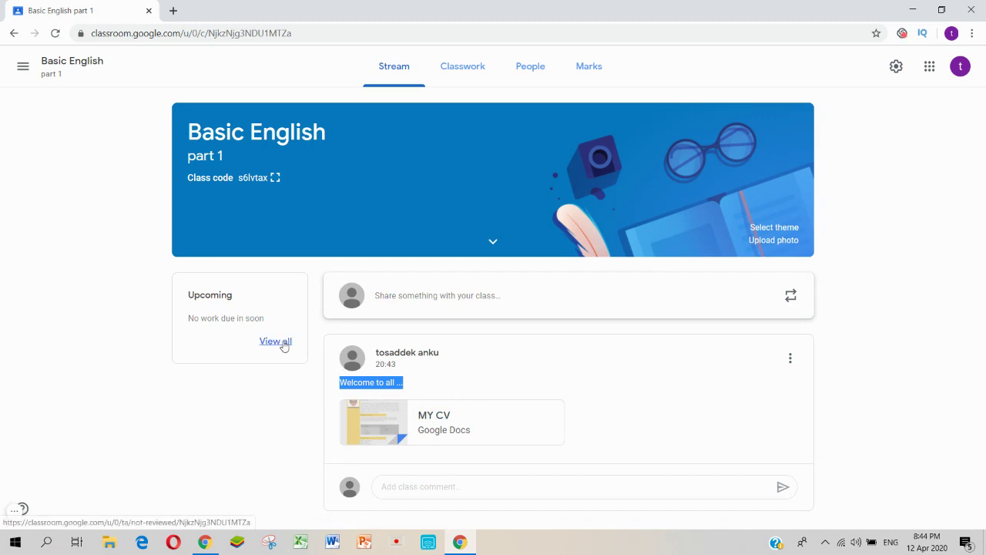
left_click(228, 317)
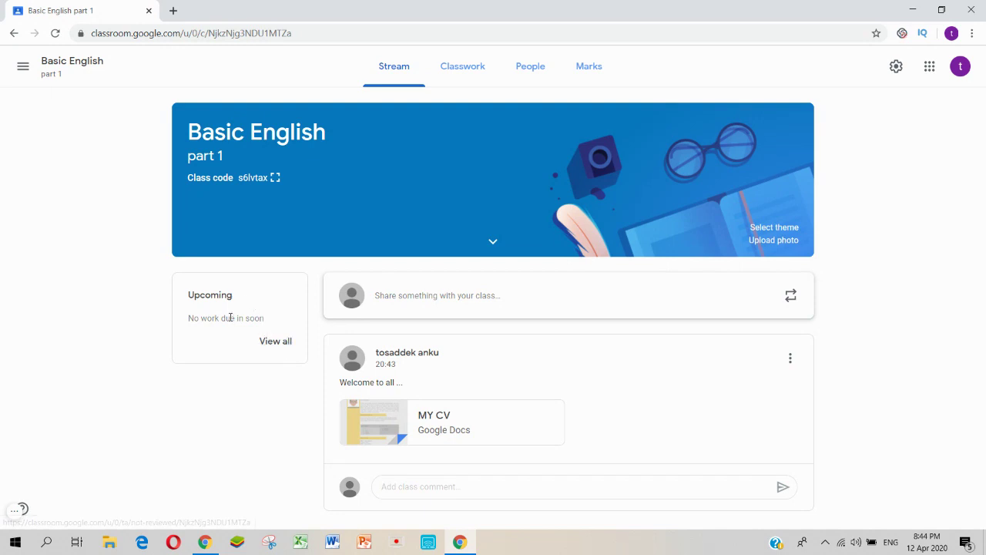
left_click(264, 345)
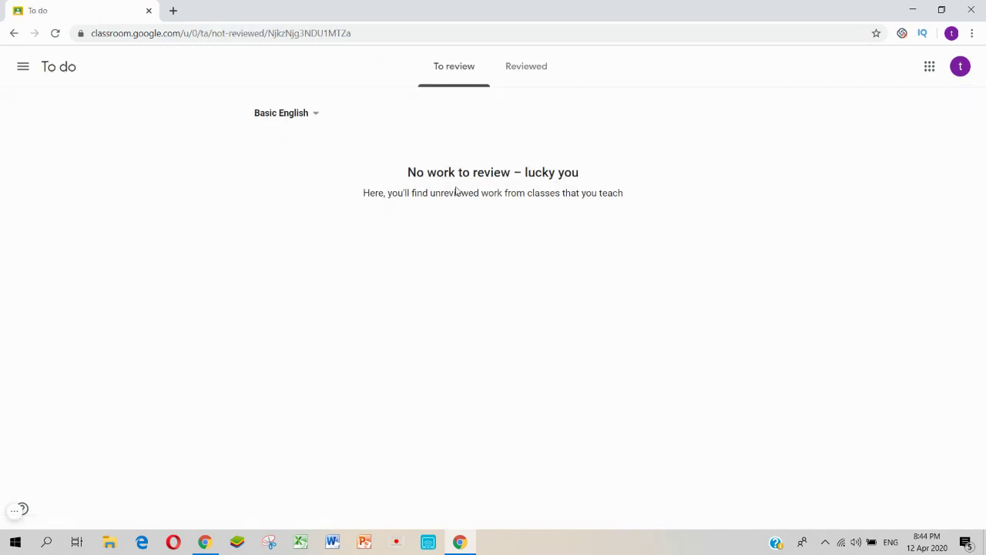
left_click(524, 68)
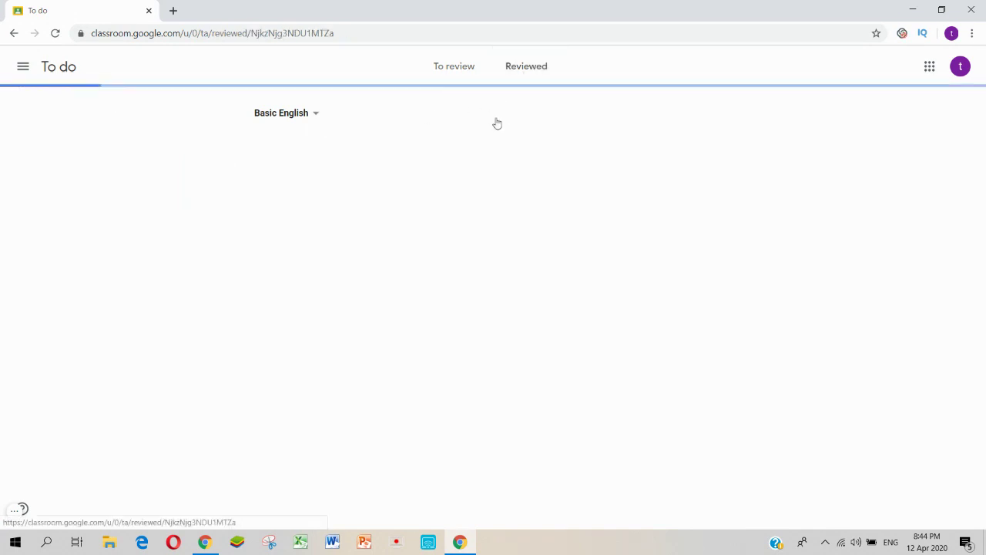
left_click(13, 35)
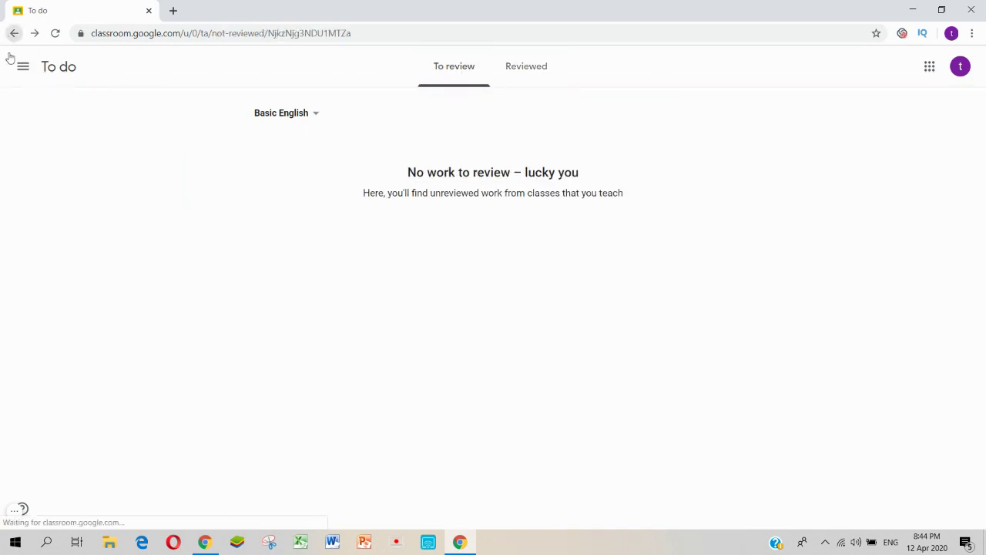
left_click(13, 34)
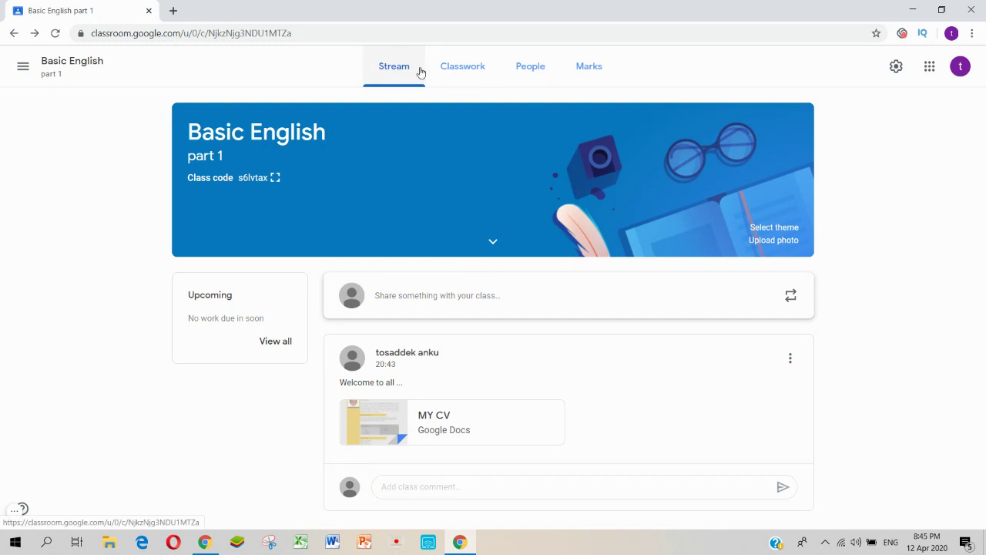
View the Google Calendar linked from the class's Classwork page and return to the Classwork page
left_click(462, 73)
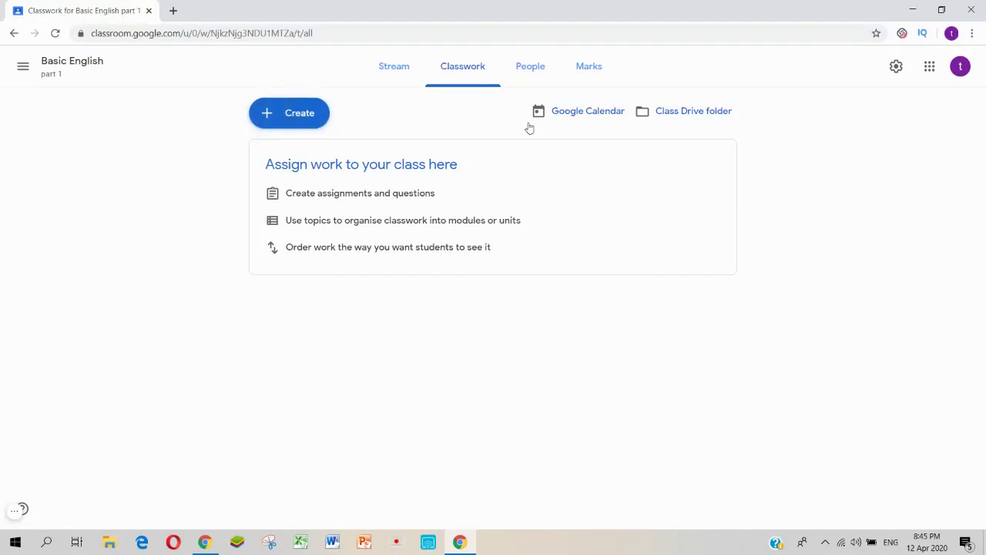
left_click(597, 120)
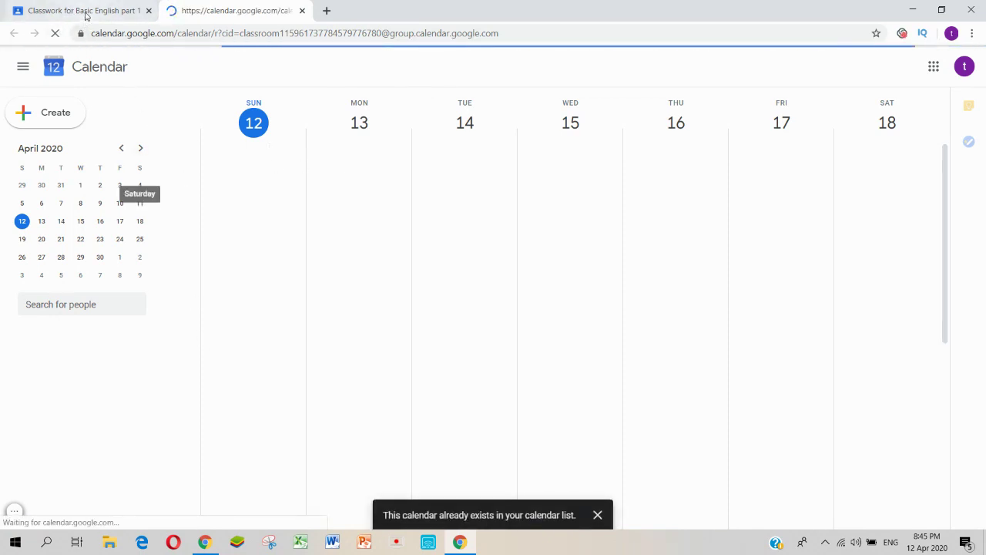
left_click(85, 16)
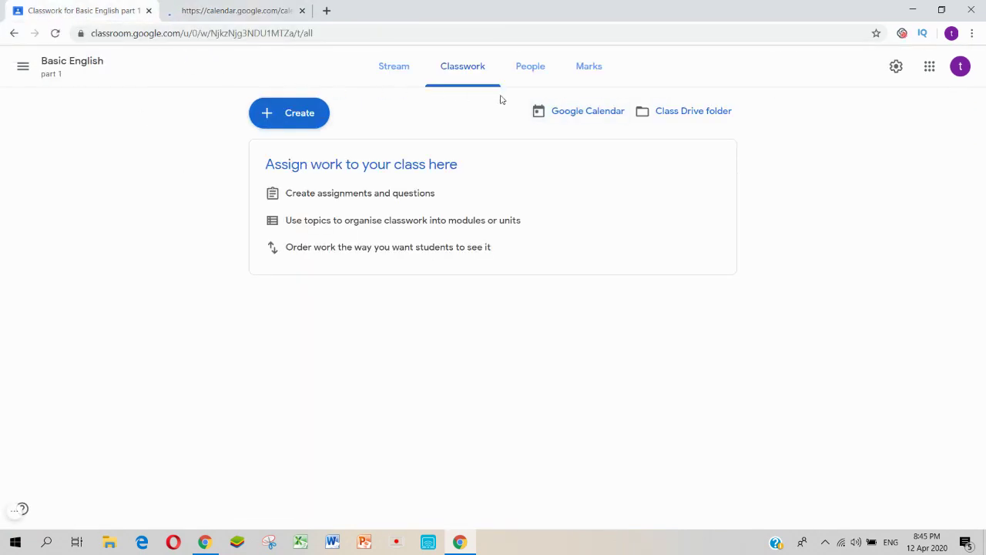
View the class's Drive folder and the options available for it, and return to the Classwork page
left_click(656, 116)
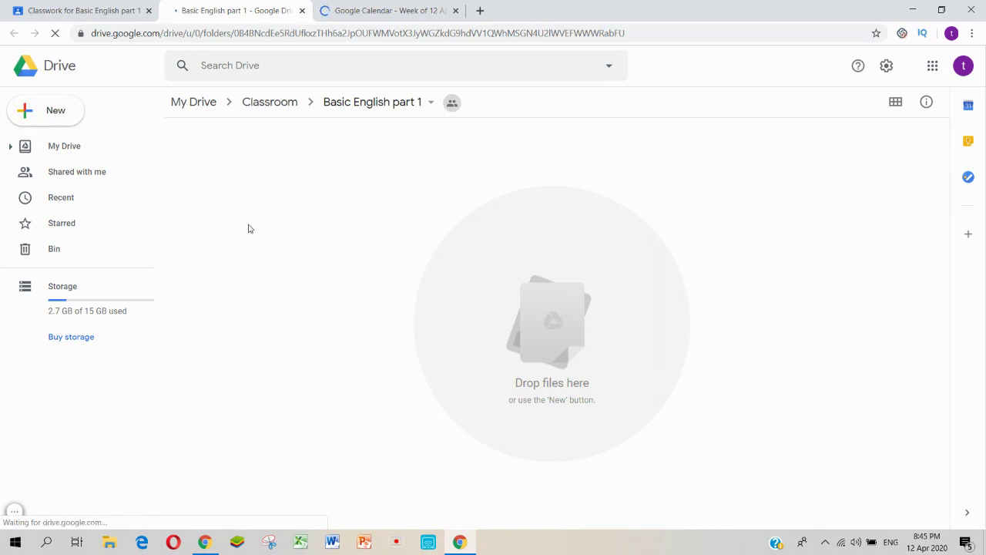
left_click(347, 102)
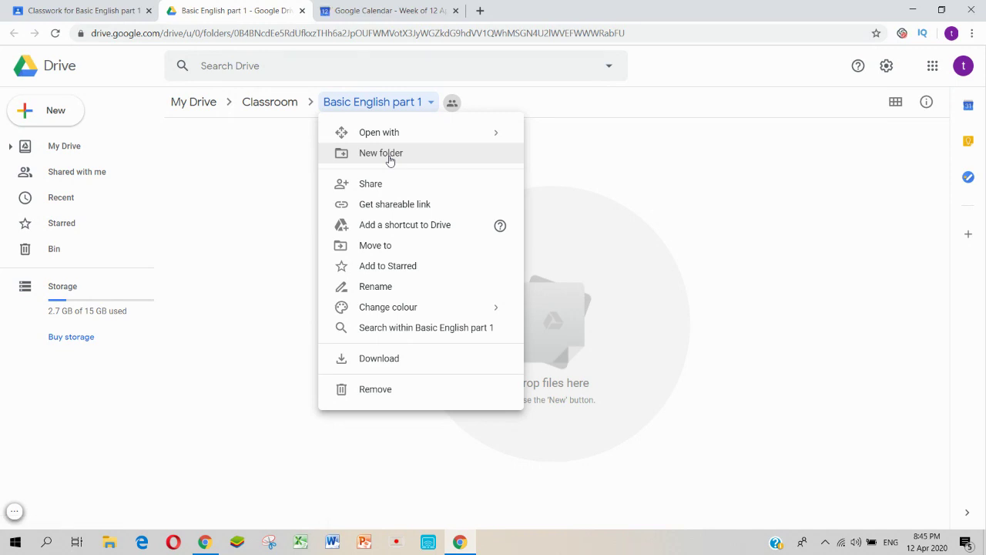
left_click(266, 170)
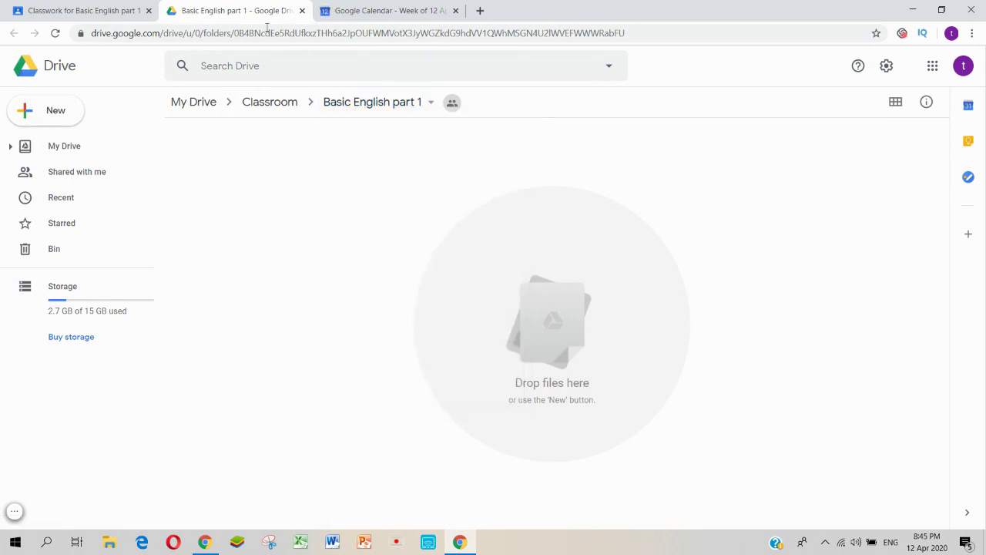
left_click(137, 11)
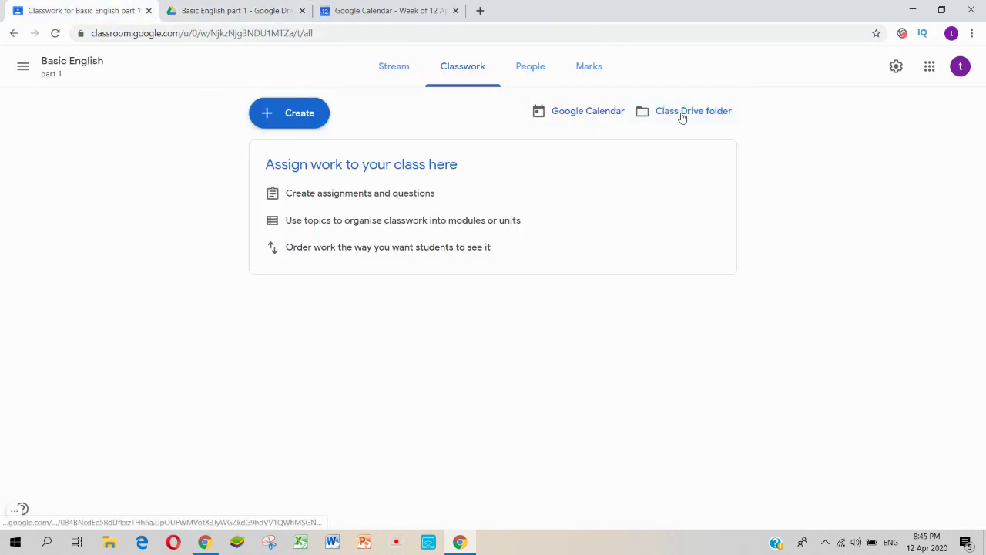
Create an assignment titled "1st Class Assignment" with the instructions "At least 5 pages should be your assignment."
left_click(275, 116)
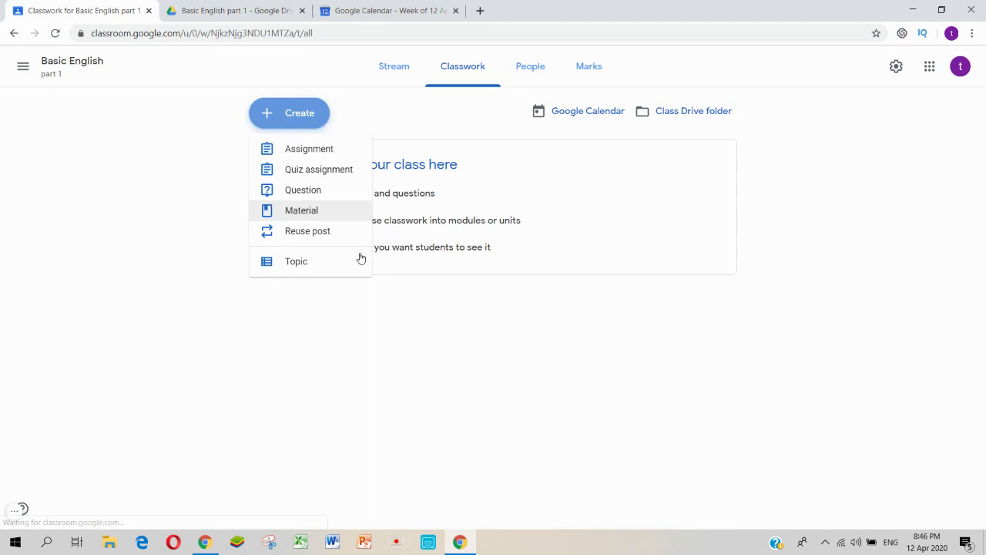
left_click(307, 151)
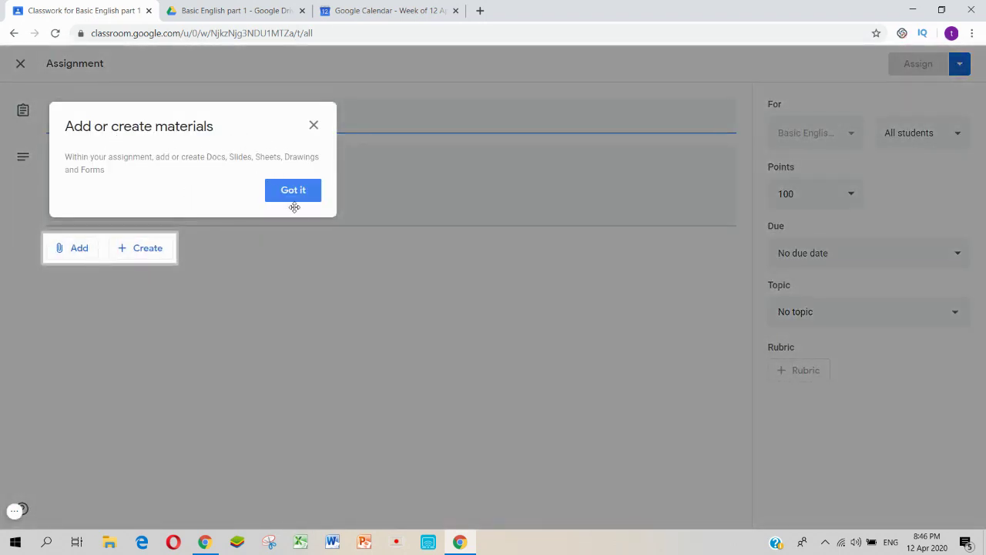
left_click(299, 193)
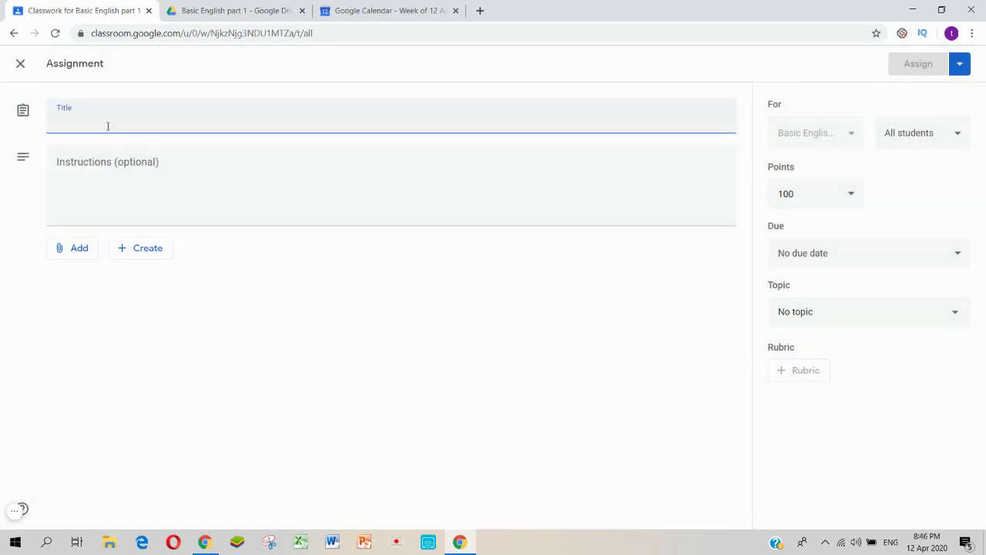
type("1st Class Assignment")
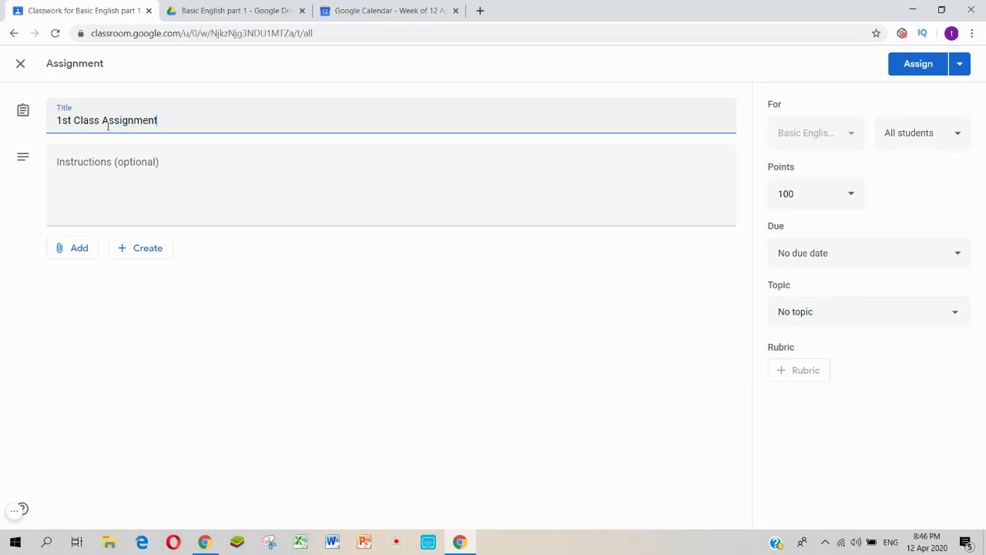
left_click(186, 171)
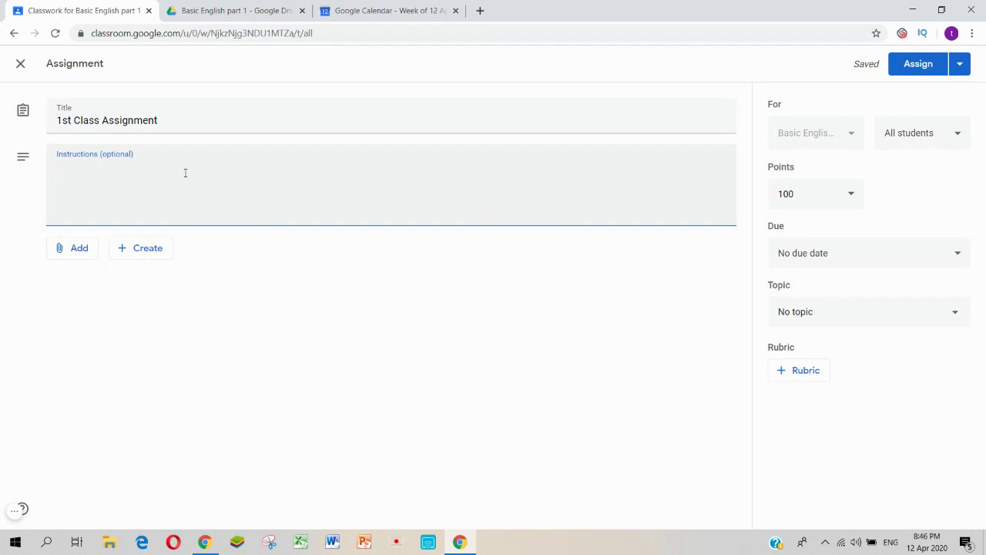
type("At least 5 pages should")
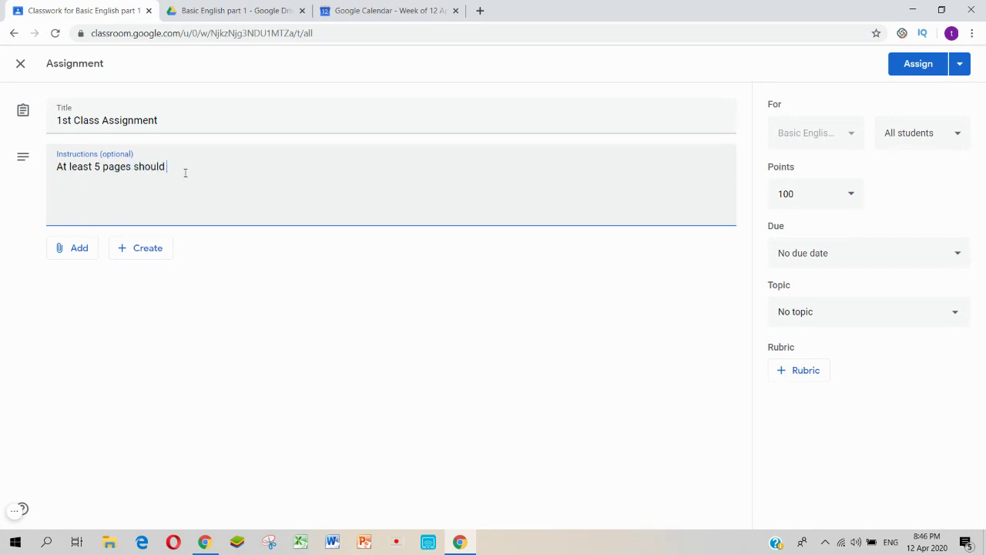
type(" be your assignment.")
Check which sources are offered for attaching materials to the assignment, without adding anything
left_click(79, 248)
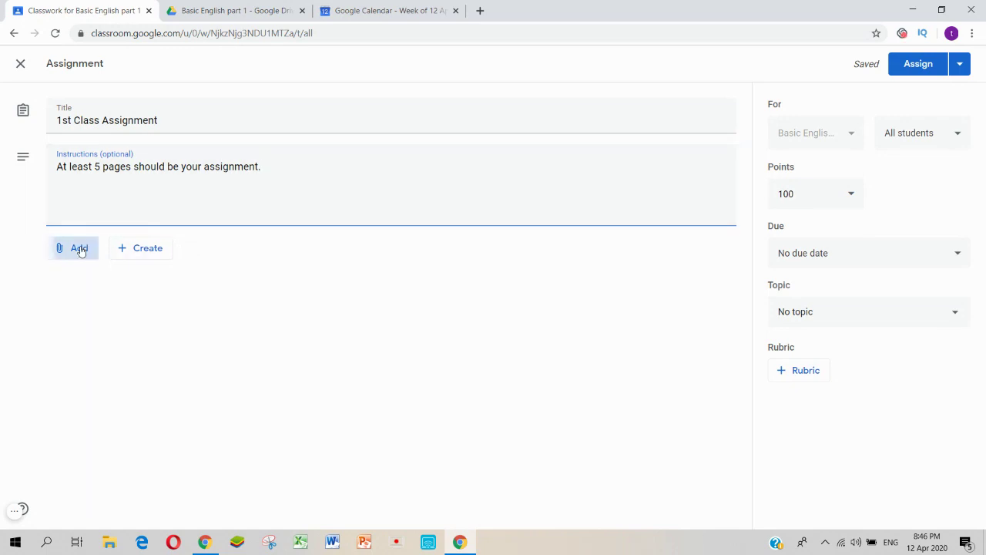
left_click(226, 292)
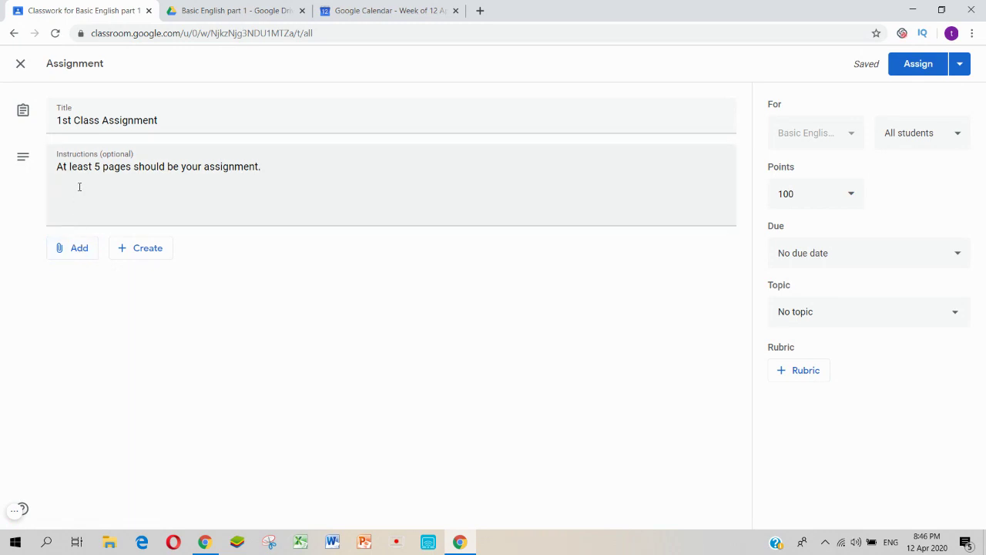
left_click(75, 253)
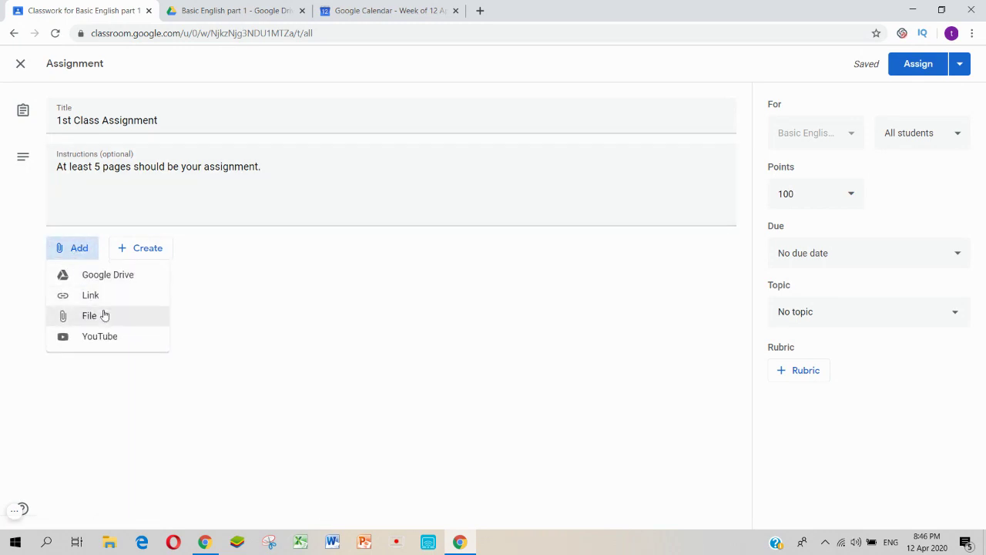
left_click(239, 310)
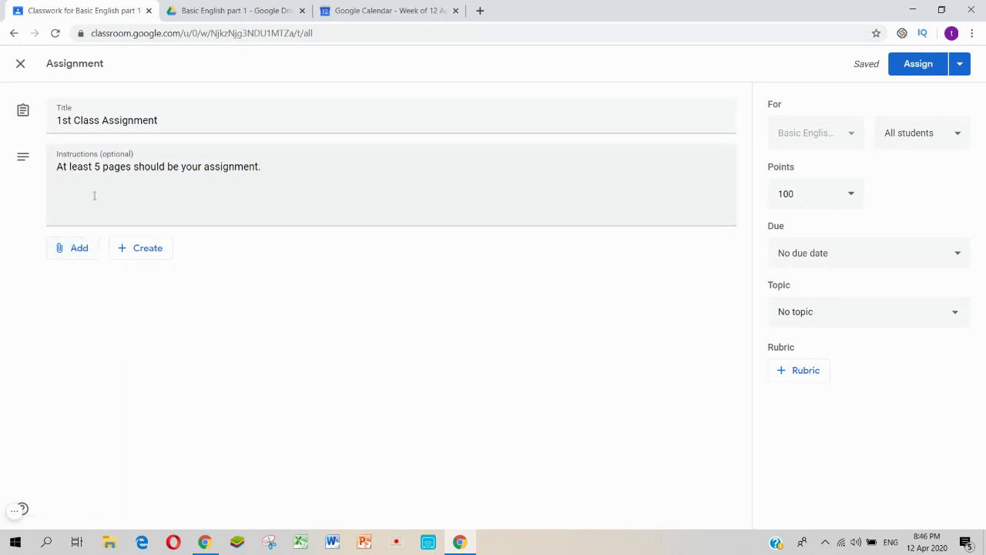
Assign the 1st Class Assignment to all students and open it from the Classwork page
left_click(918, 65)
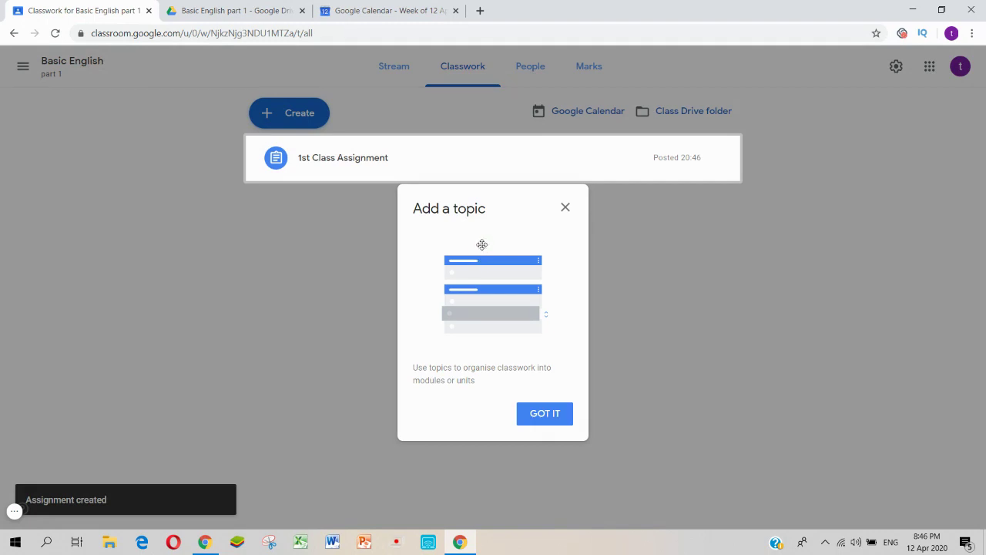
left_click(532, 416)
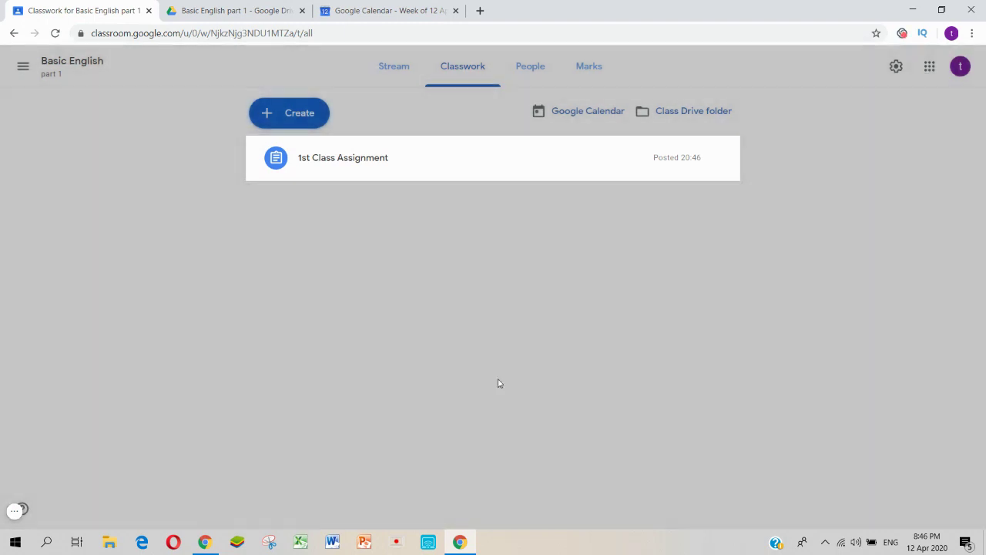
left_click(324, 167)
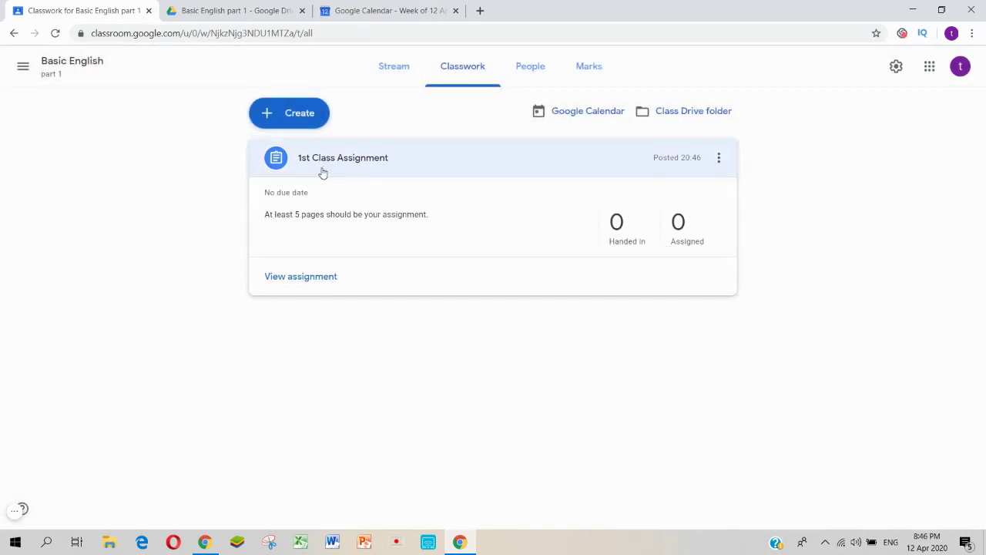
left_click(311, 277)
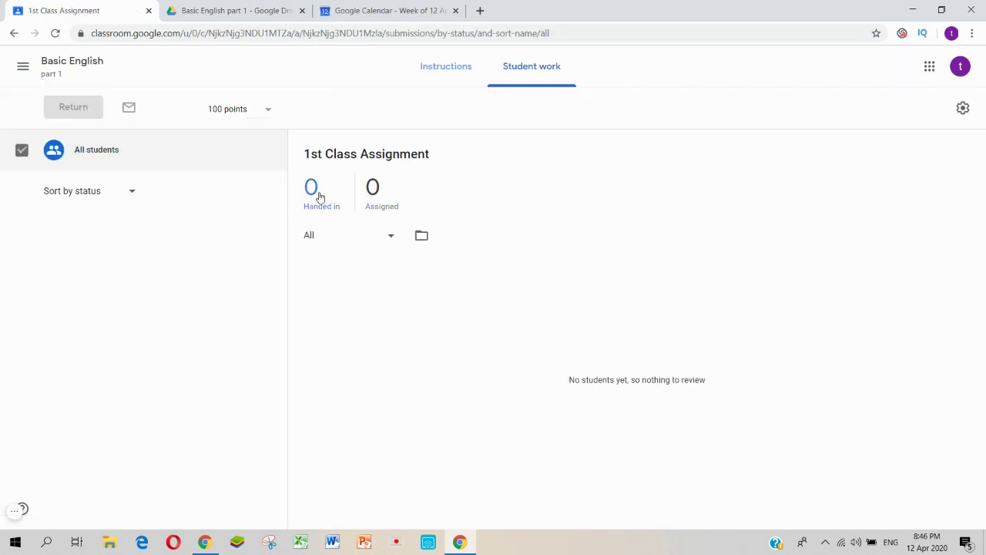
Check the status filter options for the student work, view the assignment's Drive folder and close it
left_click(392, 236)
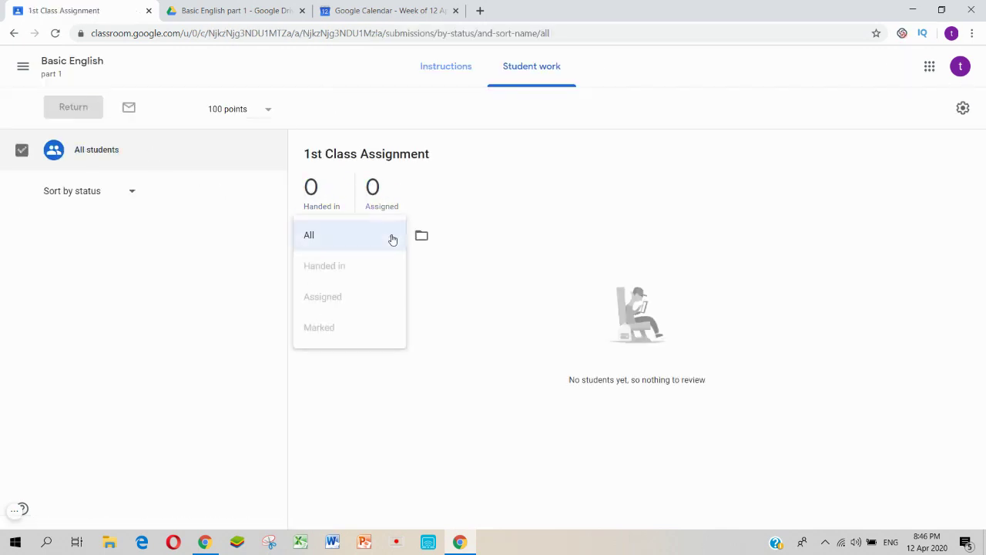
left_click(433, 248)
left_click(423, 235)
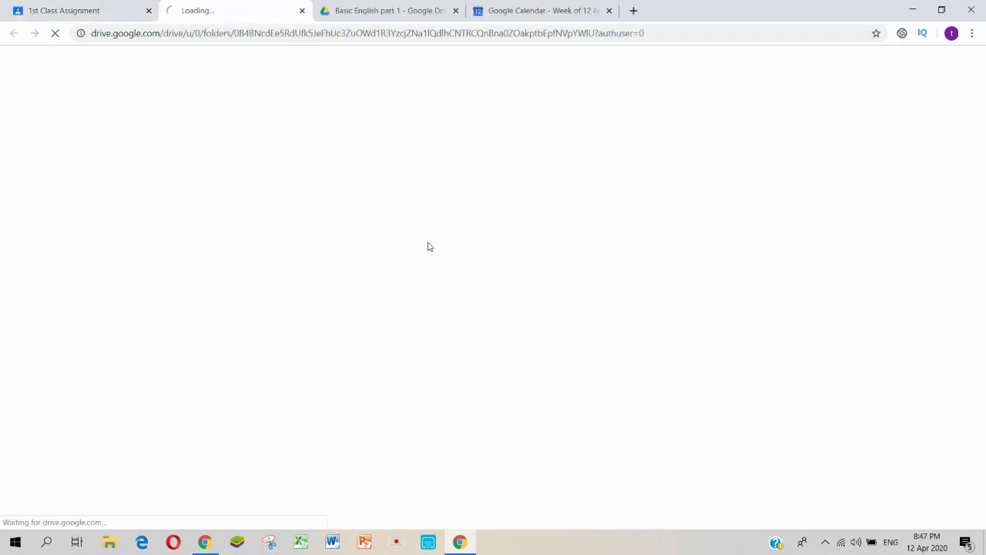
left_click(301, 10)
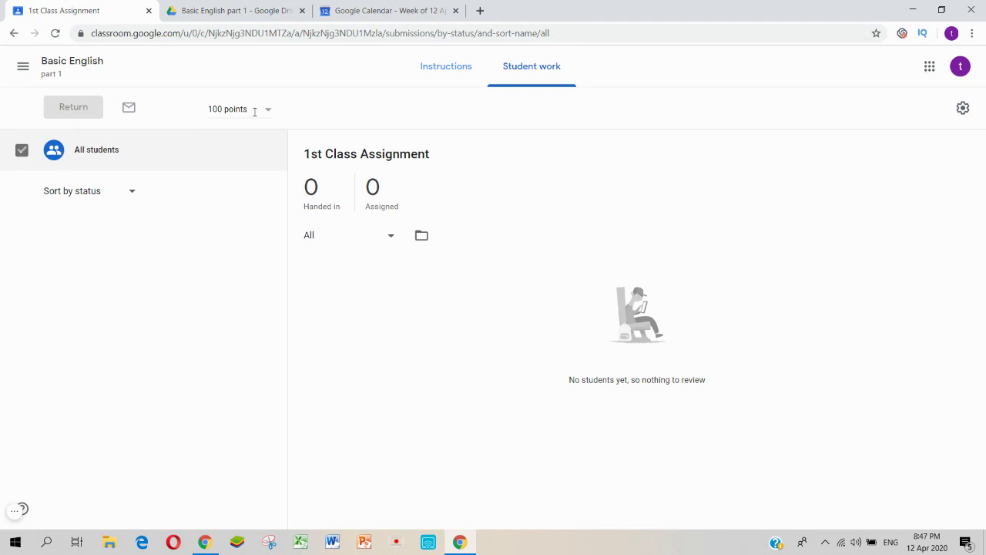
Review the assignment's instructions, student work and Drive folder, and return to the Classwork page
left_click(441, 70)
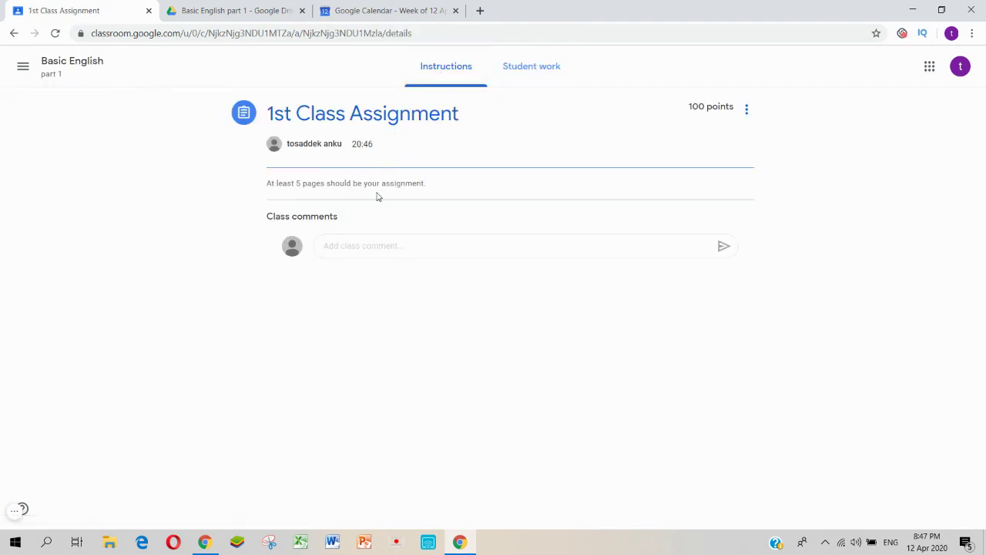
left_click(380, 238)
left_click(522, 77)
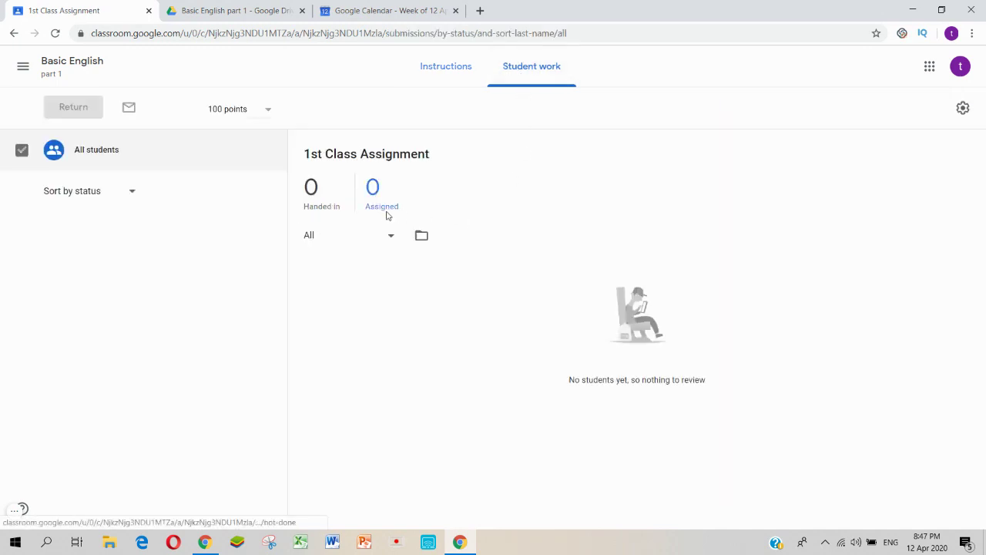
left_click(423, 252)
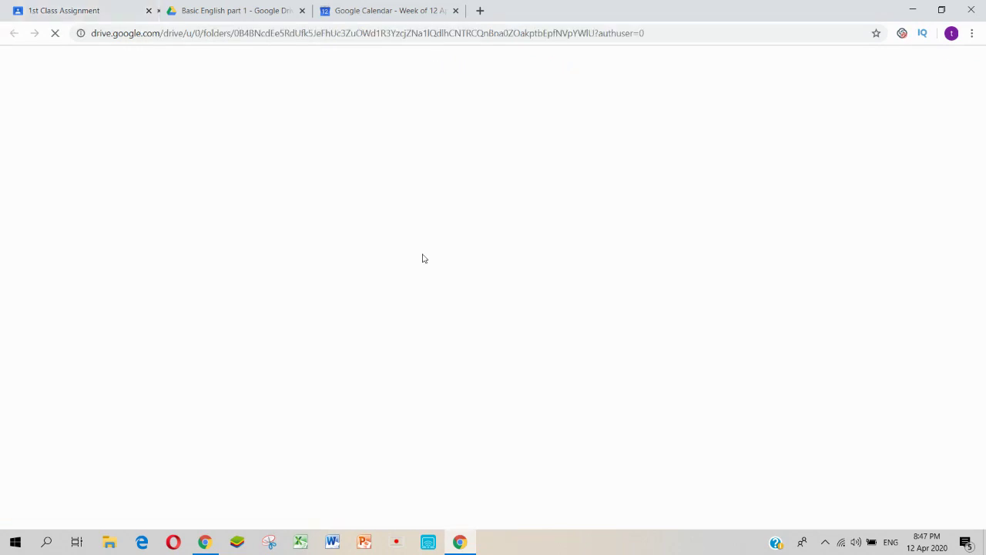
left_click(132, 8)
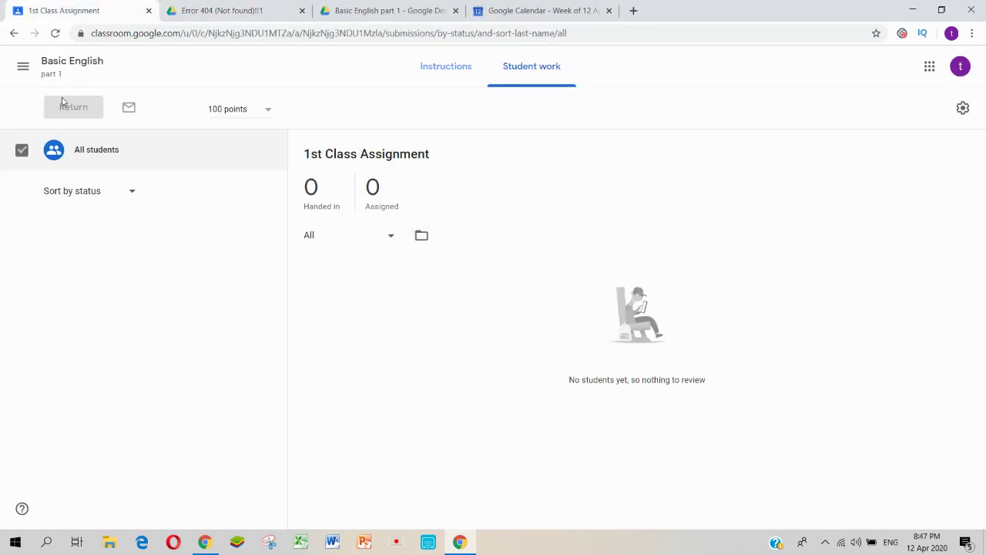
left_click(13, 33)
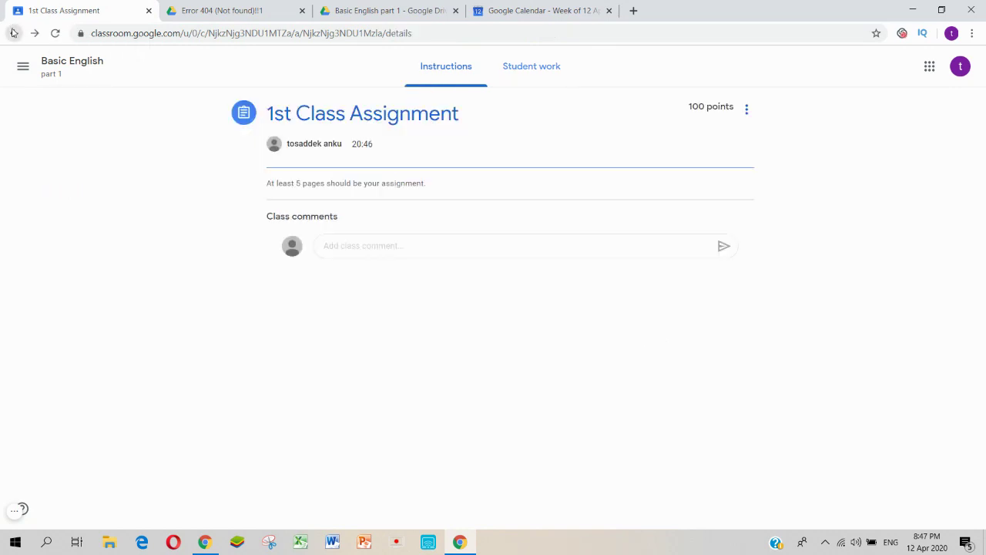
left_click(13, 32)
left_click(13, 32)
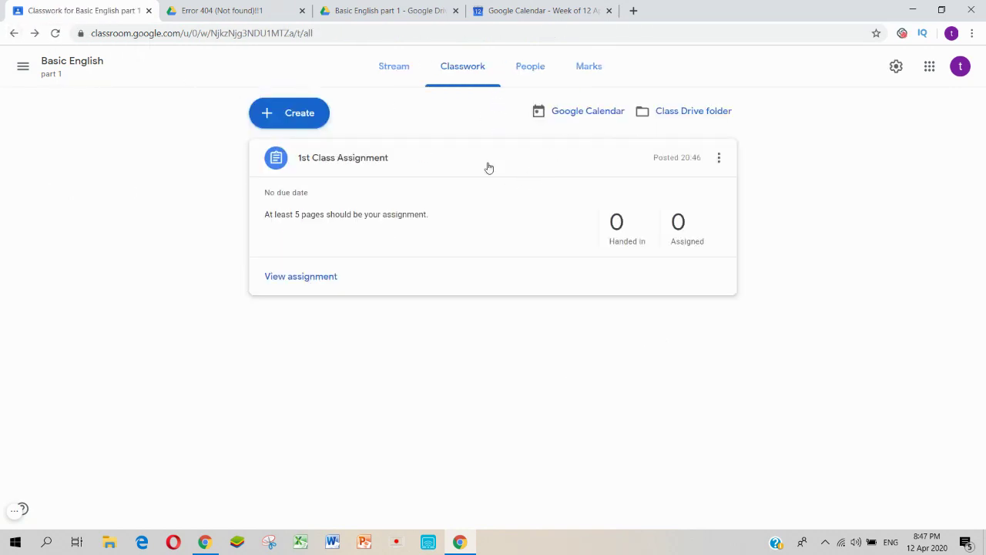
Start a second assignment for the class and check its due date setting
left_click(302, 123)
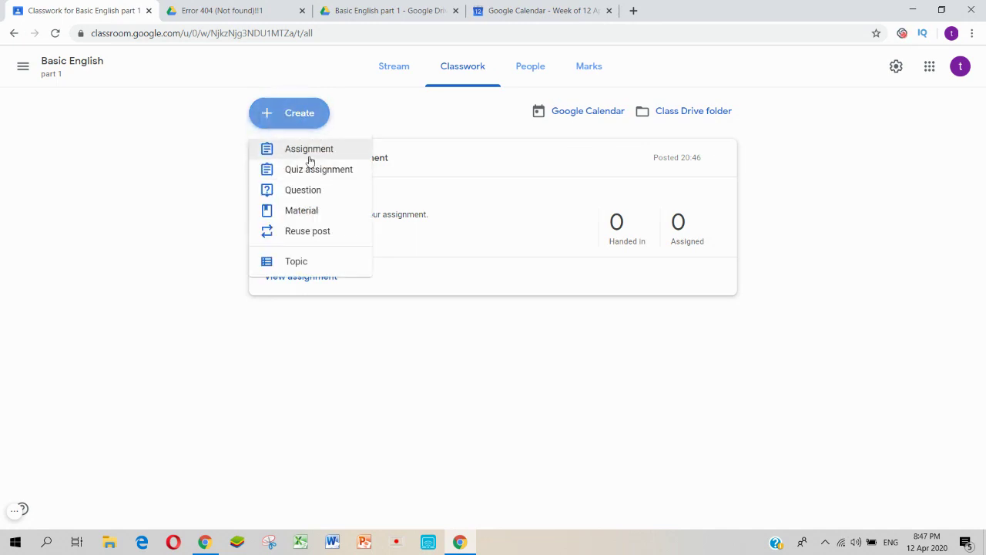
left_click(309, 150)
right_click(309, 149)
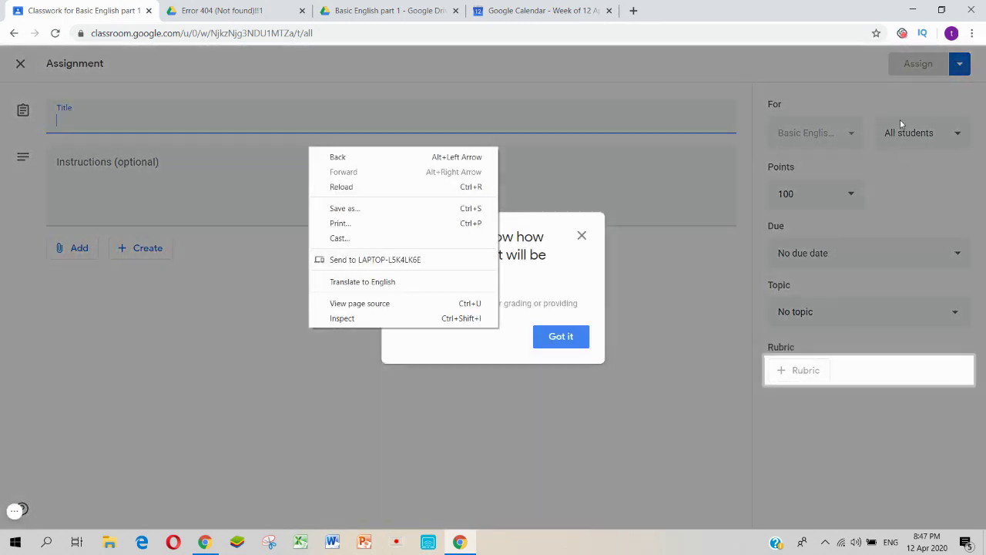
left_click(563, 387)
left_click(561, 347)
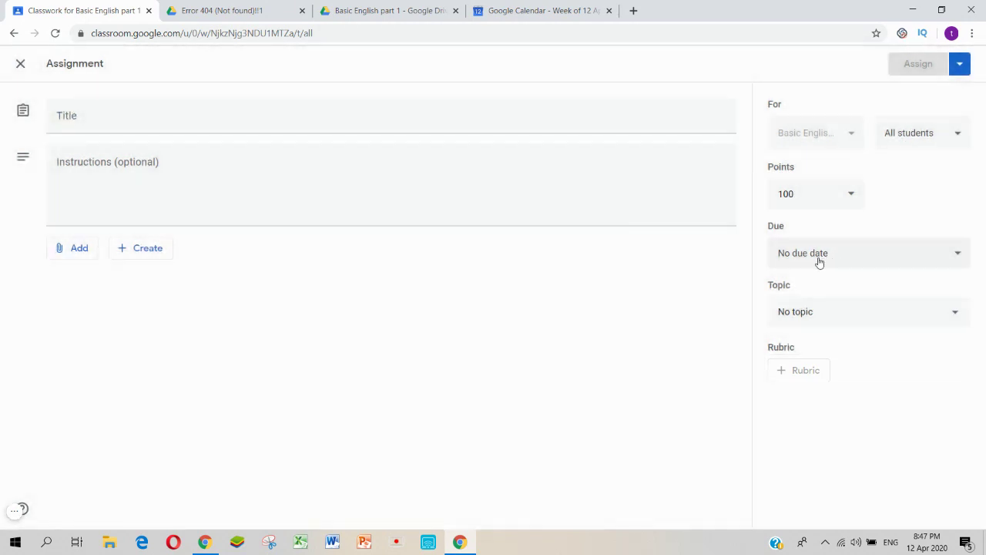
left_click(821, 262)
left_click(600, 268)
Create the topic "Use of Crammer in daily life" for the new assignment
left_click(790, 313)
left_click(809, 348)
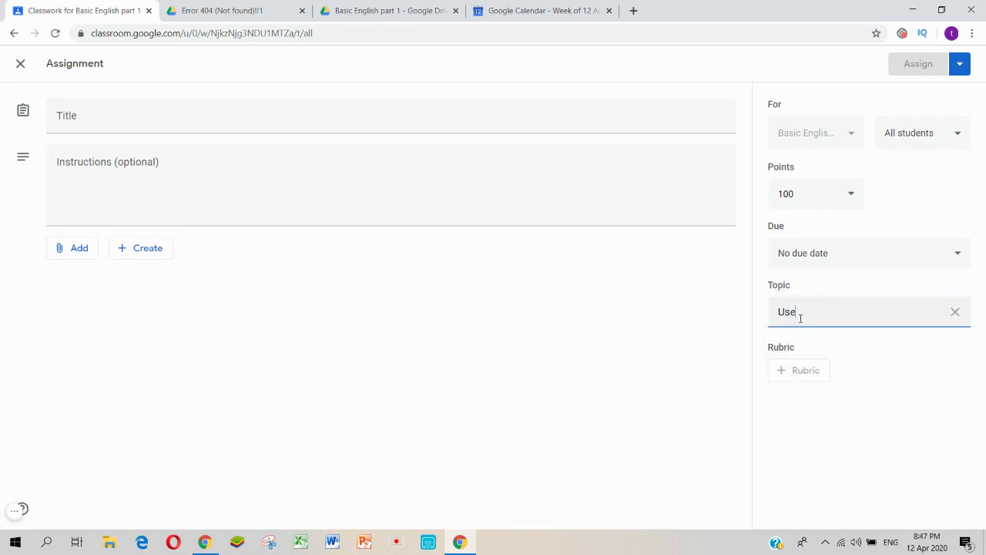
type("Use of Grammer in daily life")
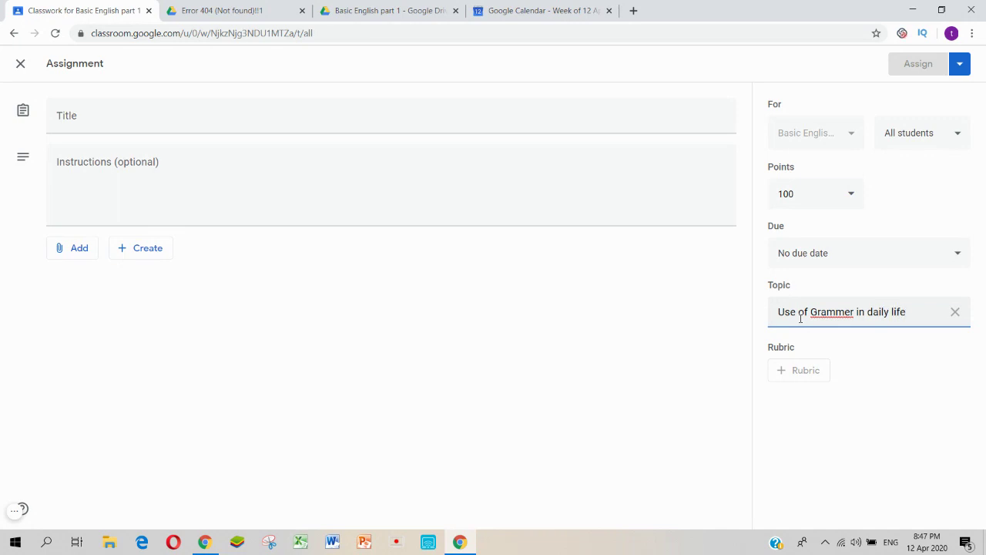
right_click(828, 313)
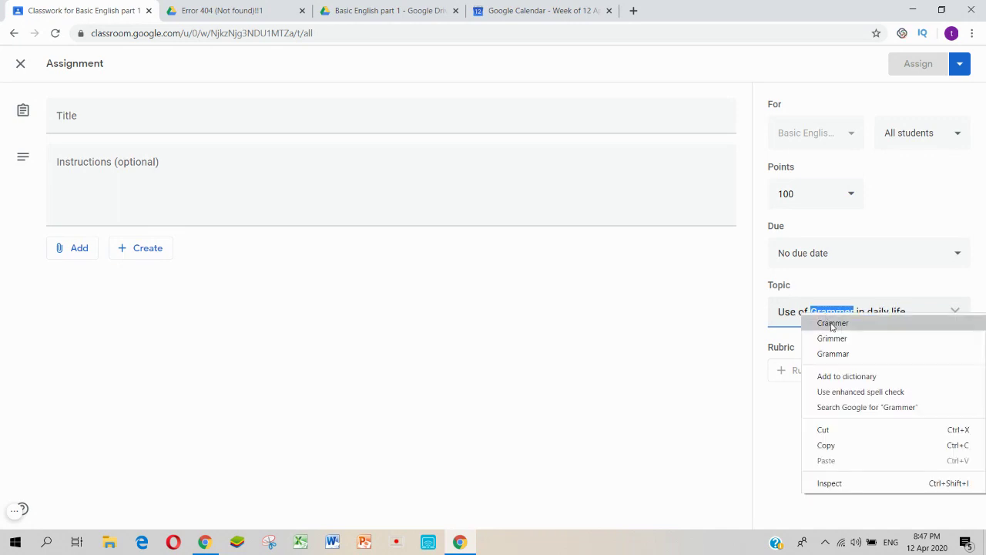
left_click(814, 336)
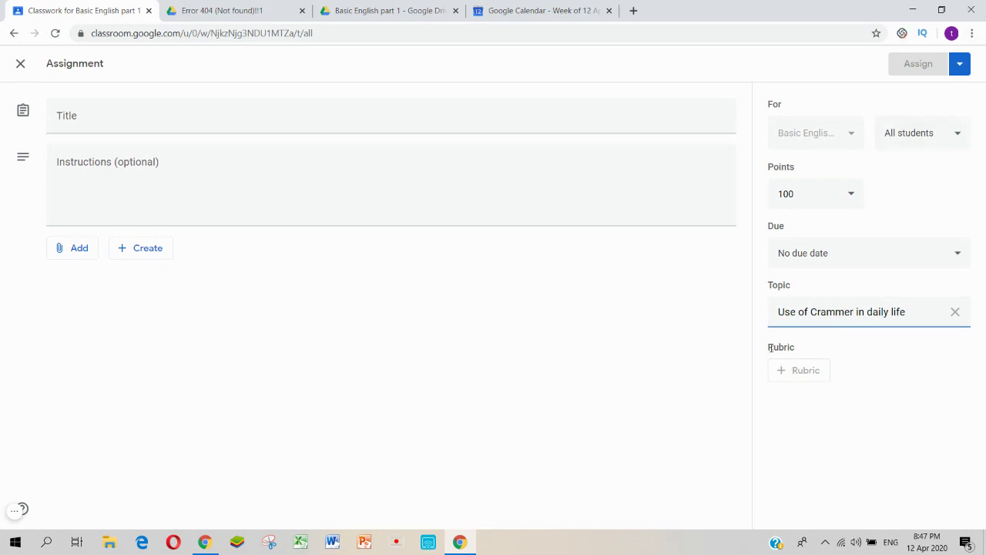
left_click(115, 124)
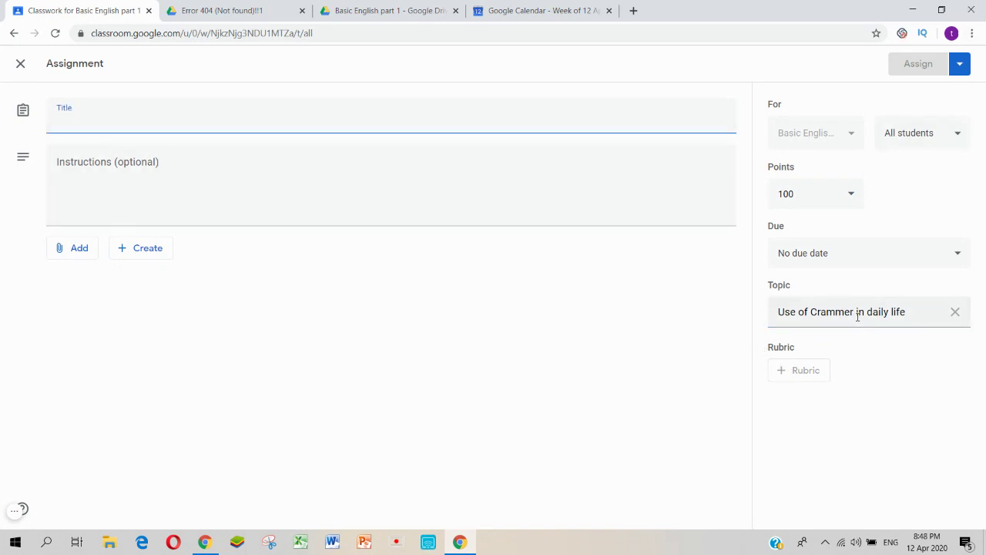
Copy the topic text into the title so it reads "Use of Crammer in daily life", and assign the assignment
left_click_drag(920, 311, 659, 325)
key("ctrl+c")
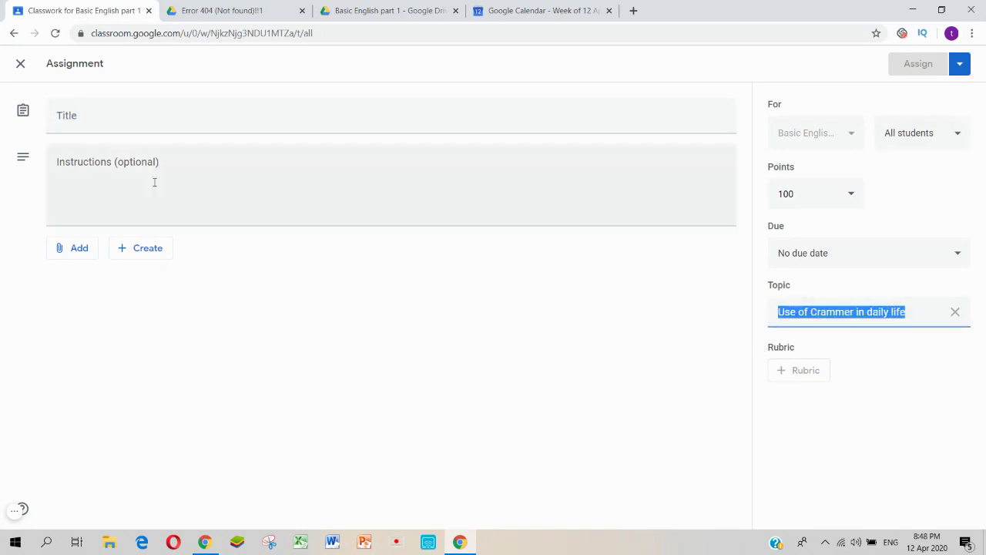
left_click(116, 115)
key("ctrl+v")
left_click(166, 267)
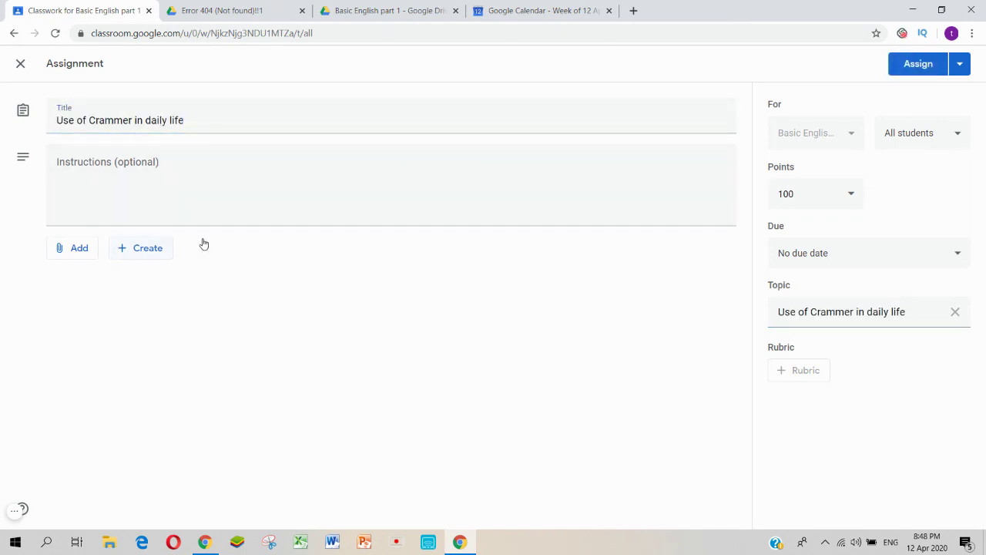
left_click(918, 63)
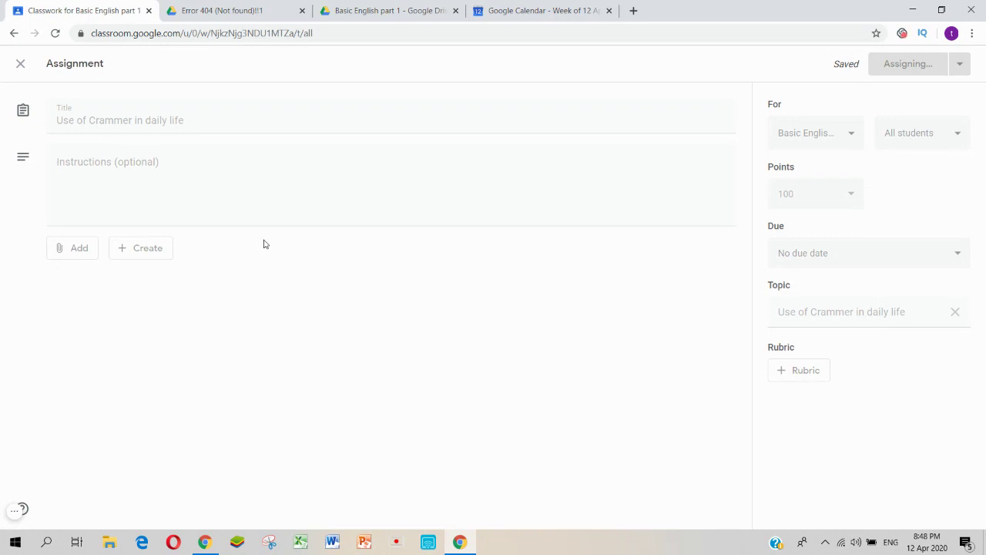
left_click(601, 325)
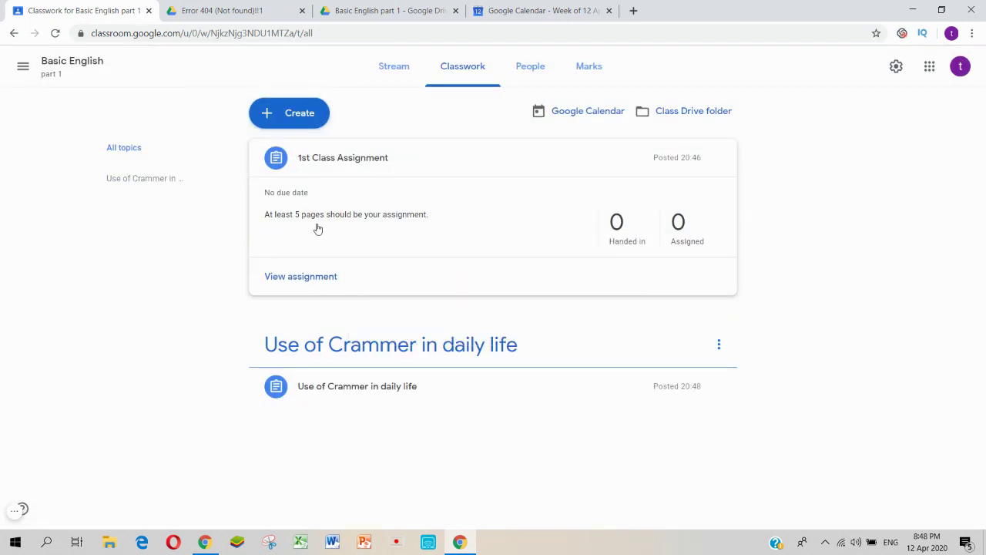
Open a new quiz assignment, check which students it can be assigned to, and close it without assigning
left_click(273, 117)
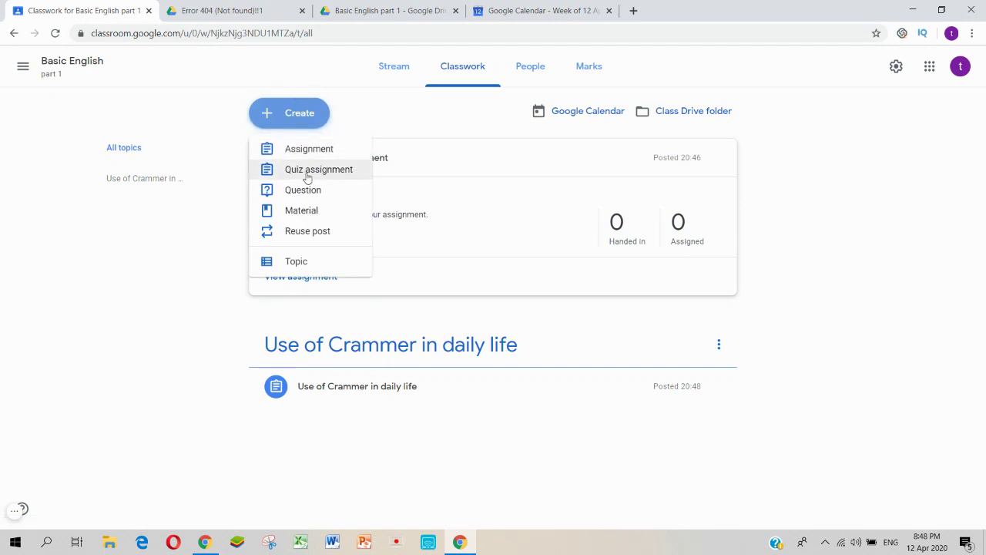
left_click(308, 171)
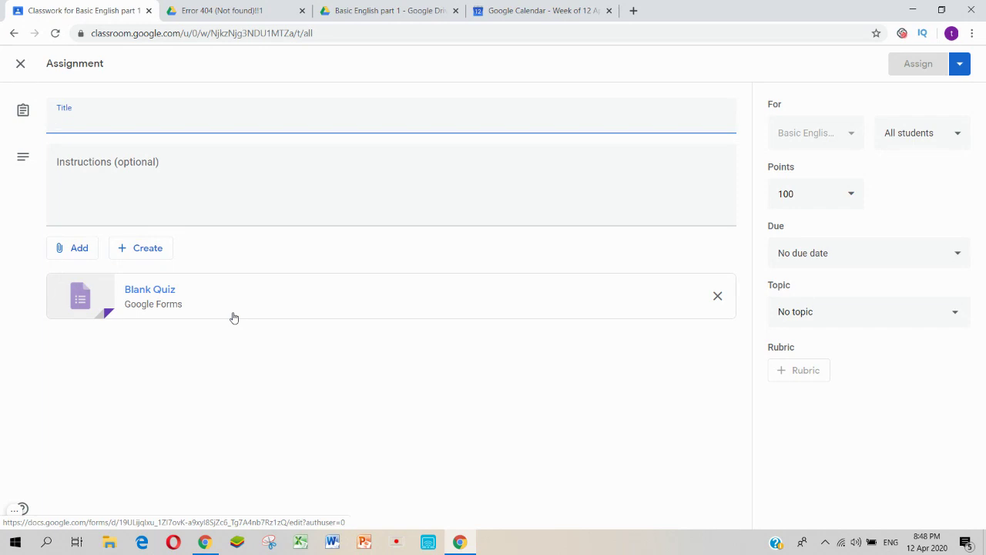
left_click(909, 137)
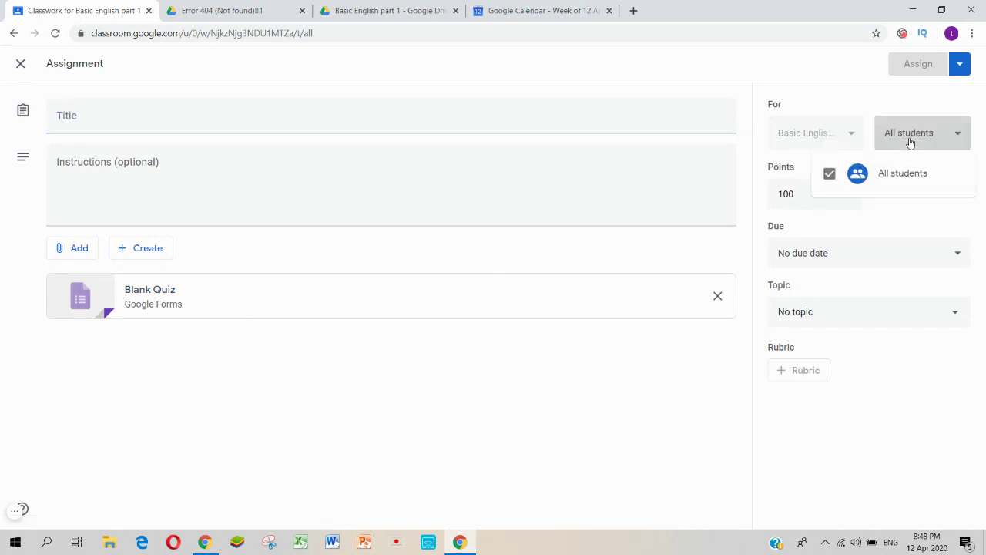
left_click(910, 143)
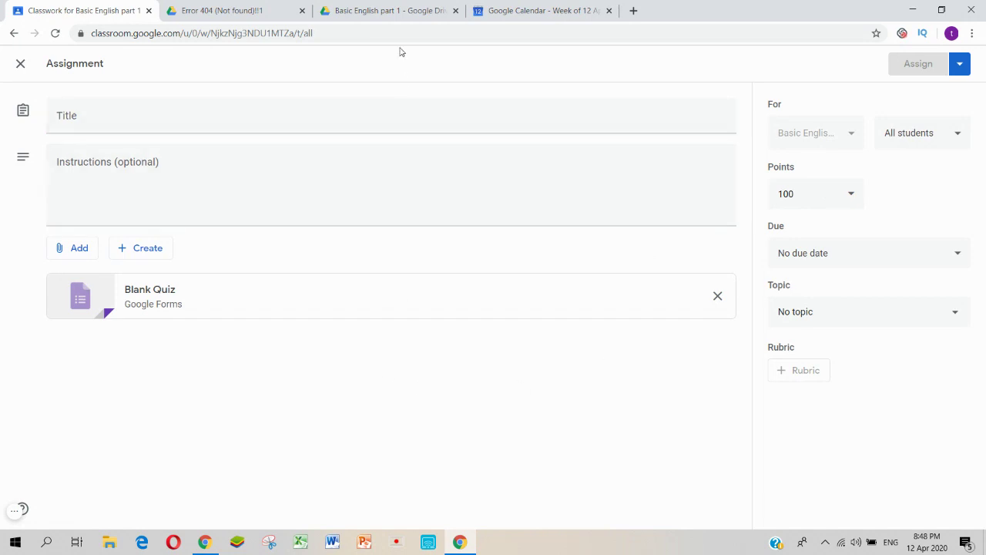
left_click(389, 11)
left_click(81, 10)
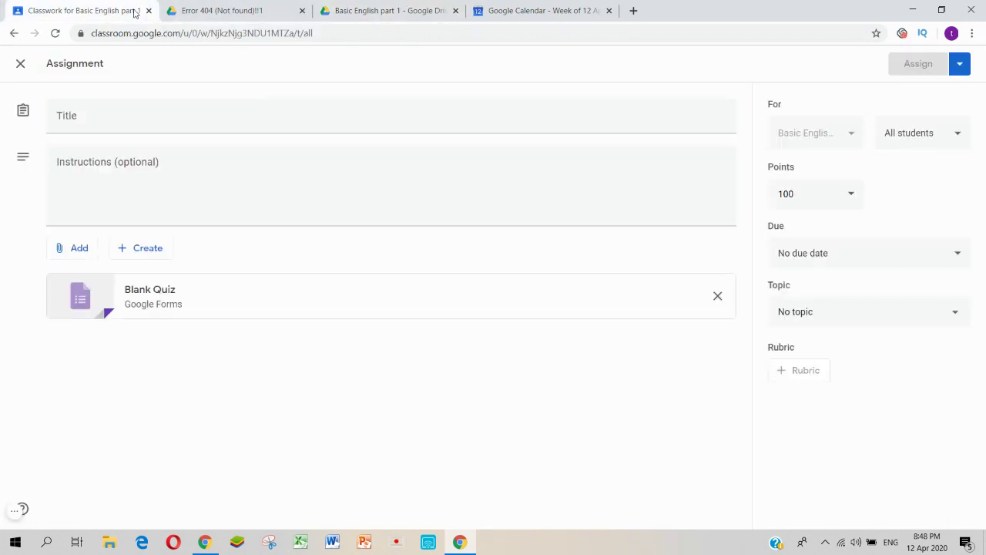
left_click(21, 64)
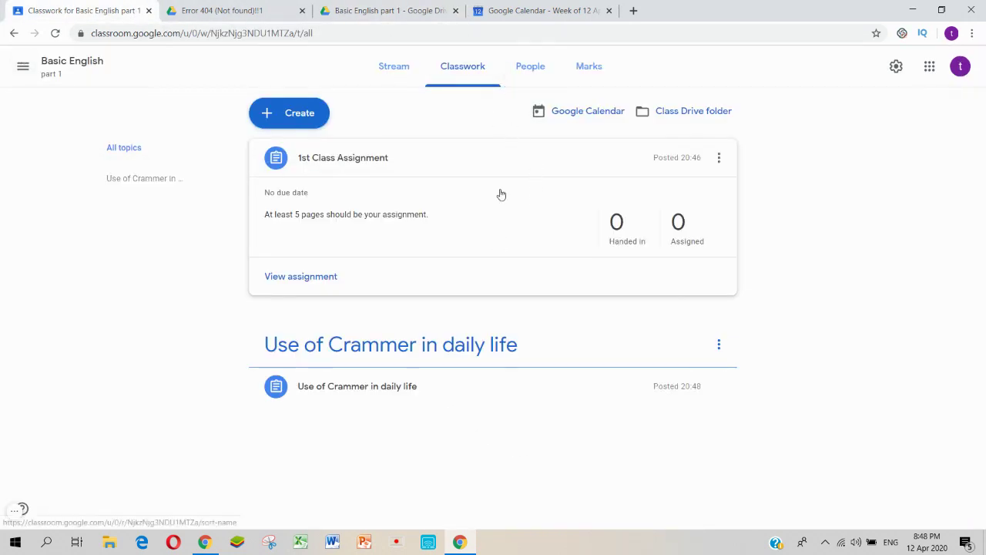
Check the classwork creation options, view the People page and its student invitation dialog, and leave without inviting anyone
left_click(287, 116)
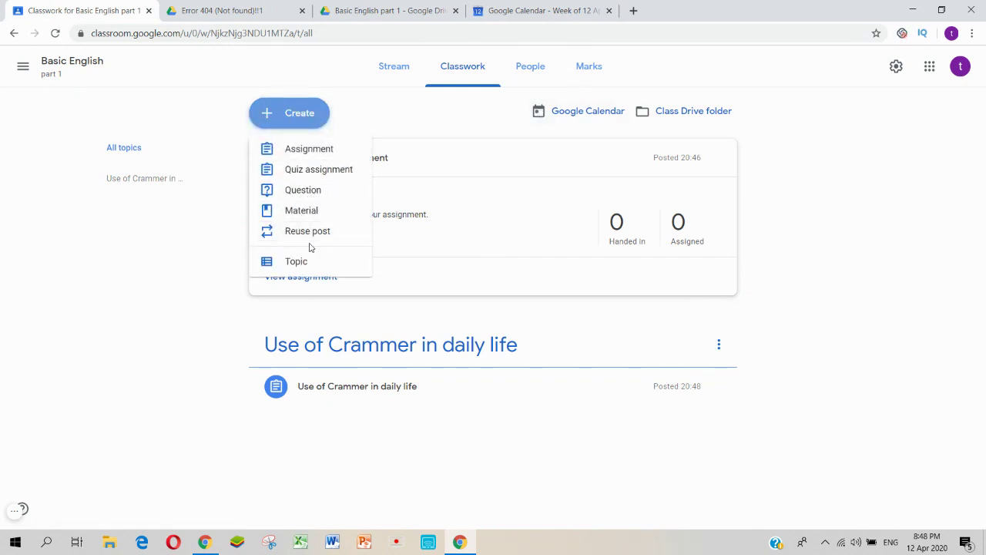
left_click(529, 70)
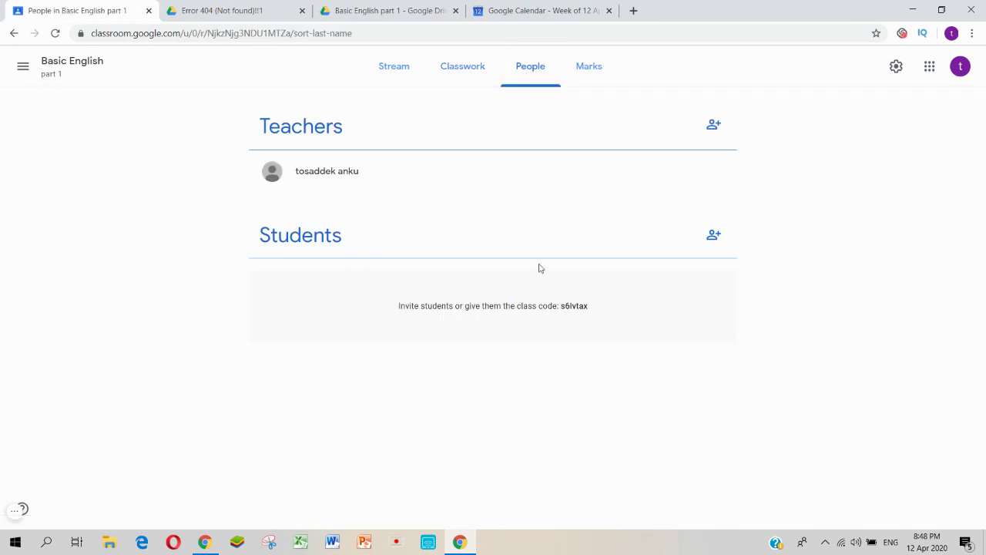
left_click(712, 234)
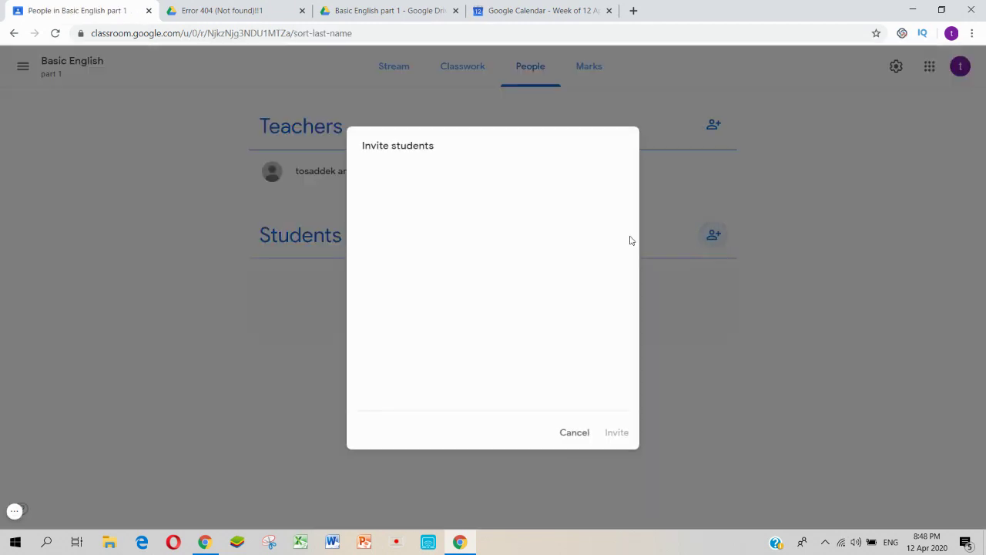
left_click(574, 434)
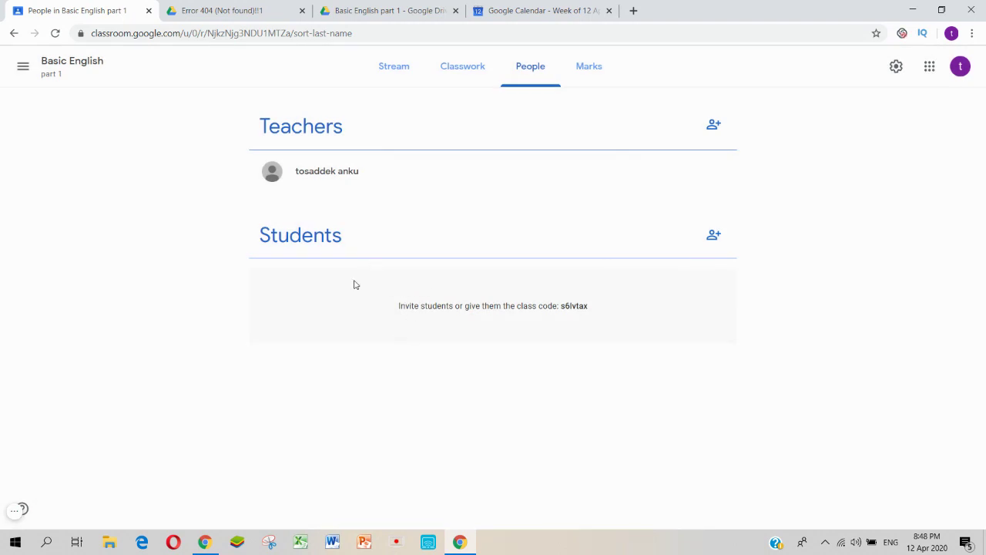
left_click(713, 235)
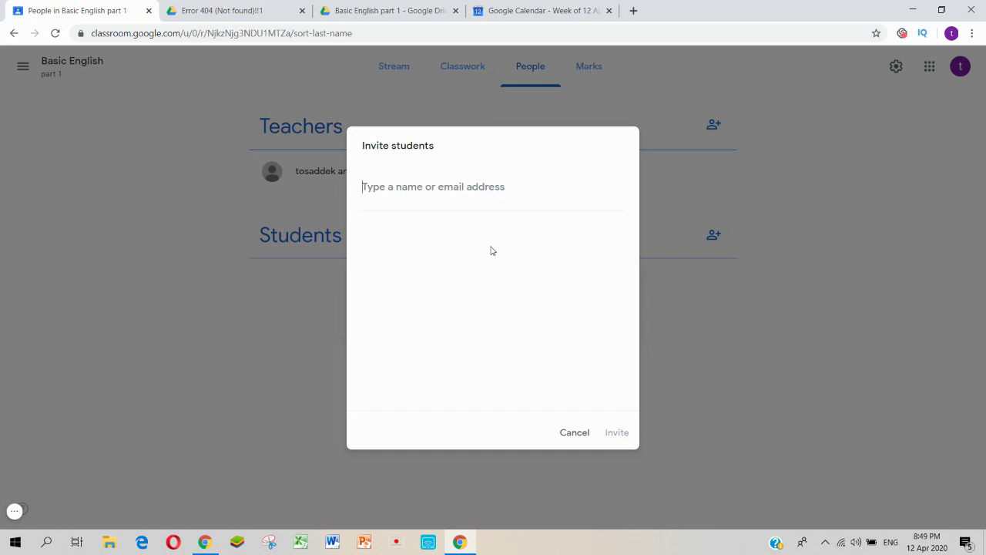
left_click(568, 434)
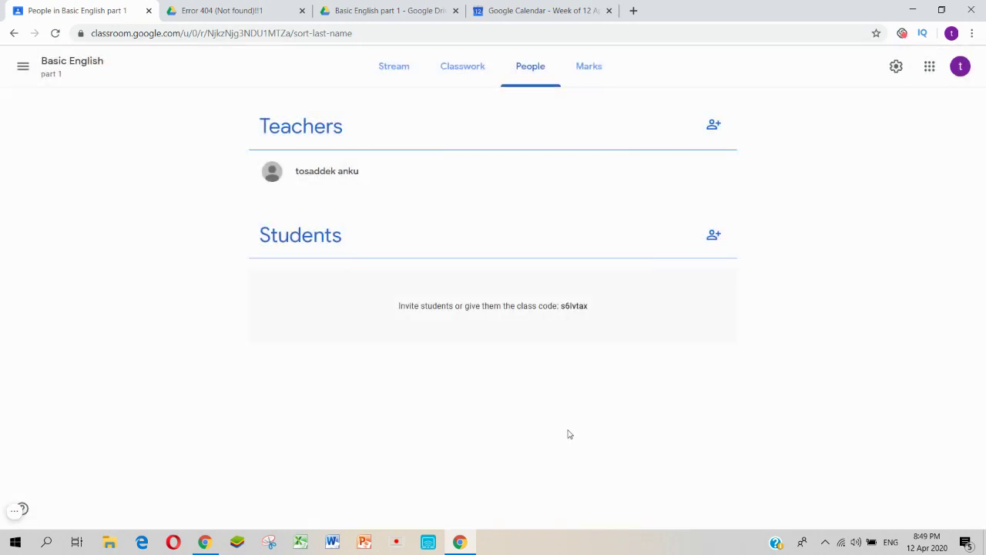
View the Marks page, dismiss its setup tip, review the general and marking options in the class settings, and close them
left_click(588, 67)
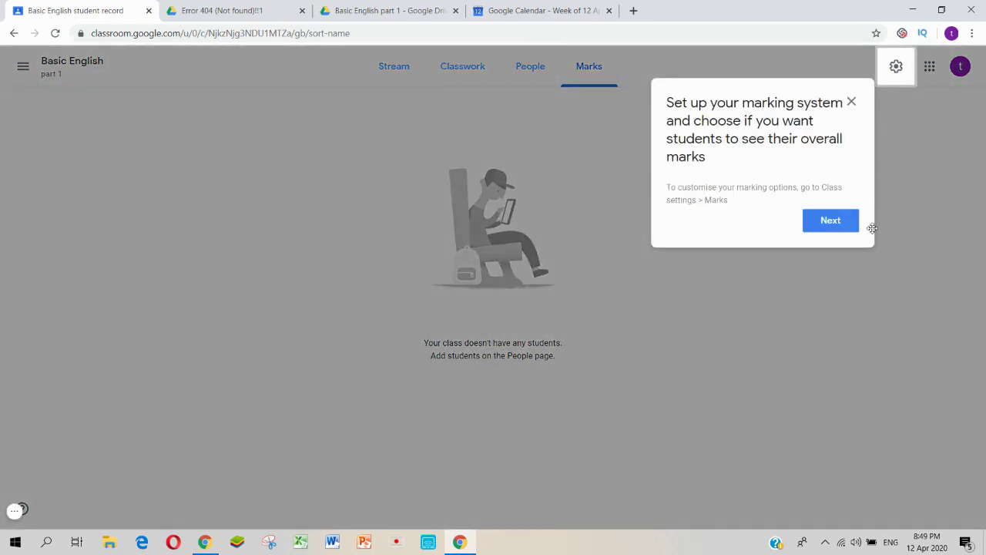
left_click(853, 225)
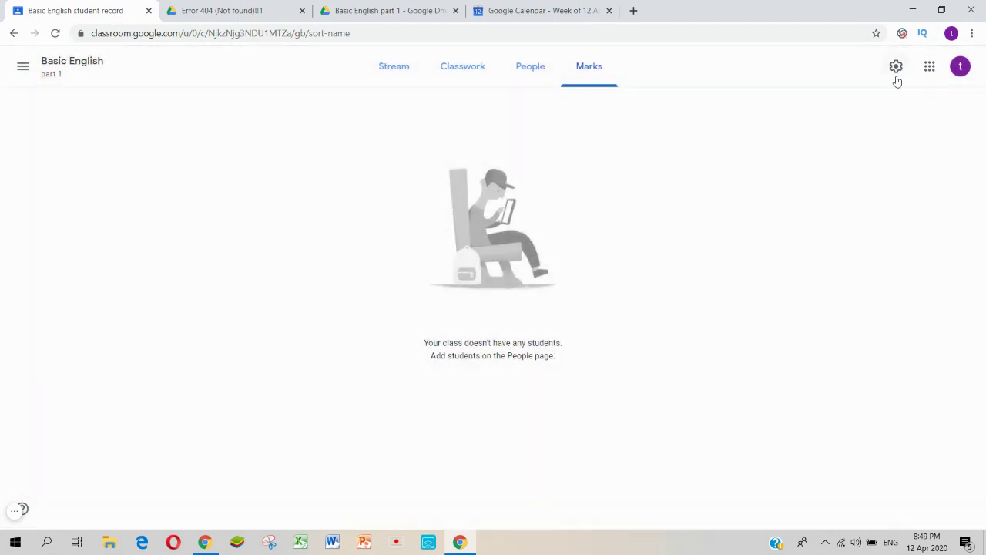
left_click(896, 71)
scroll(323, 348, "down", 3)
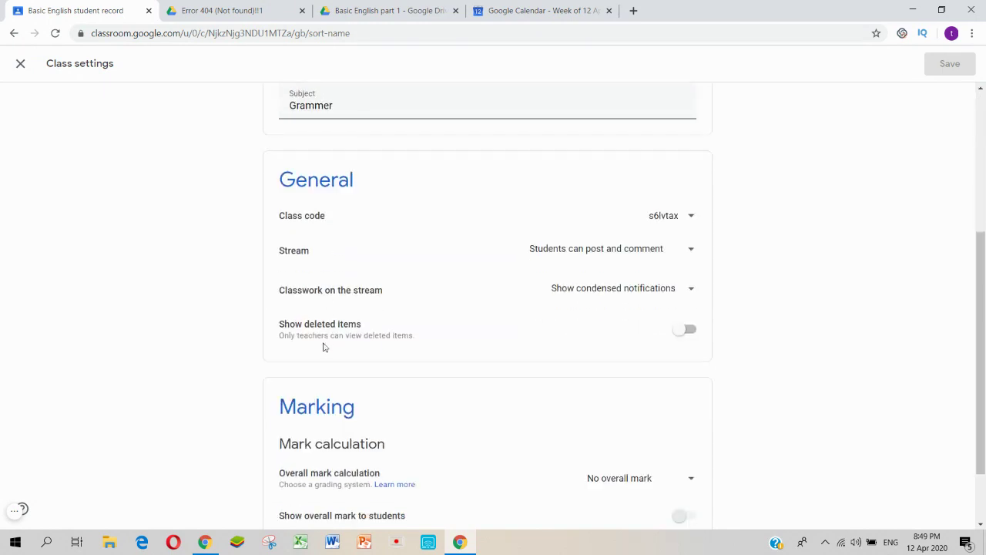
scroll(298, 266, "down", 1)
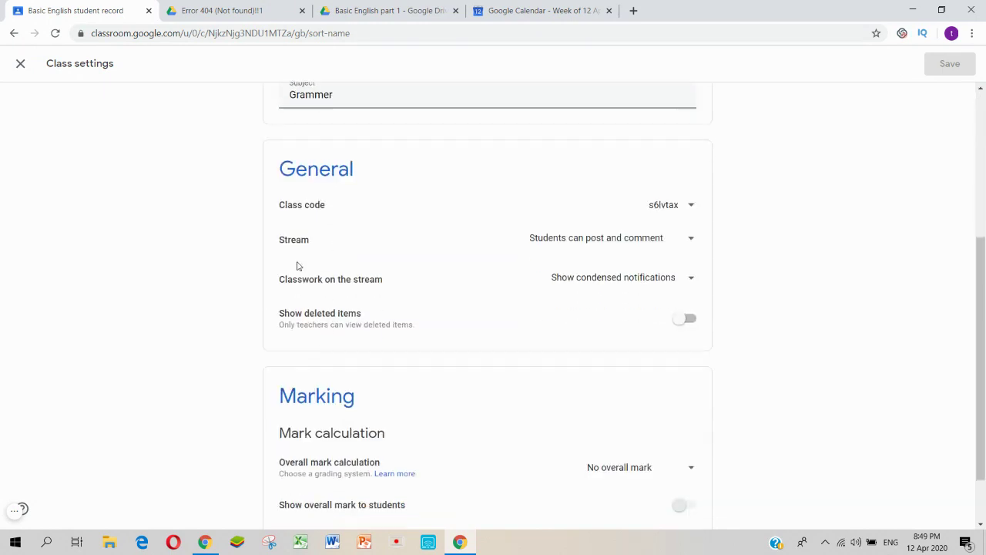
scroll(540, 293, "up", 2)
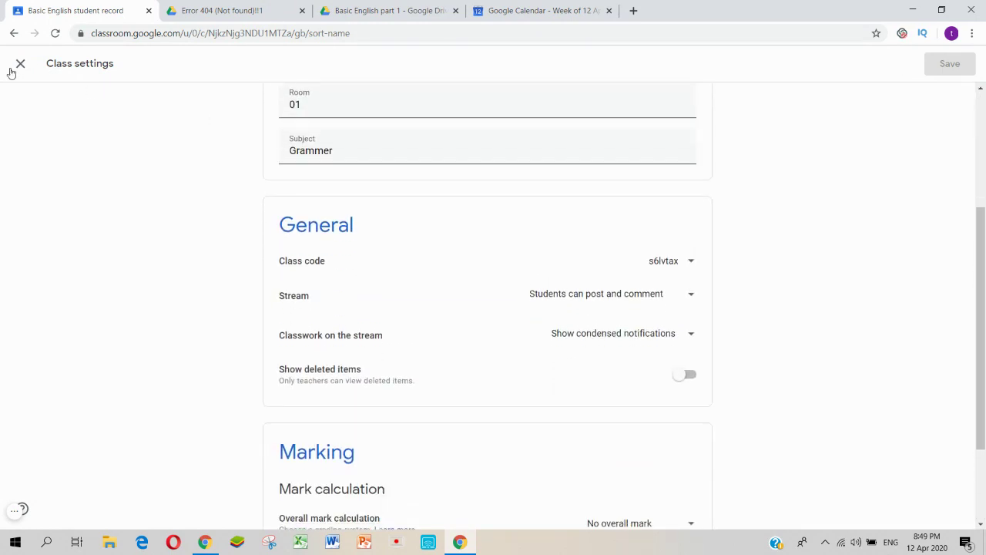
left_click(18, 66)
View the classes overview, reopen the Basic English class, dismiss the invitation tip and review the posts in its stream
left_click(23, 68)
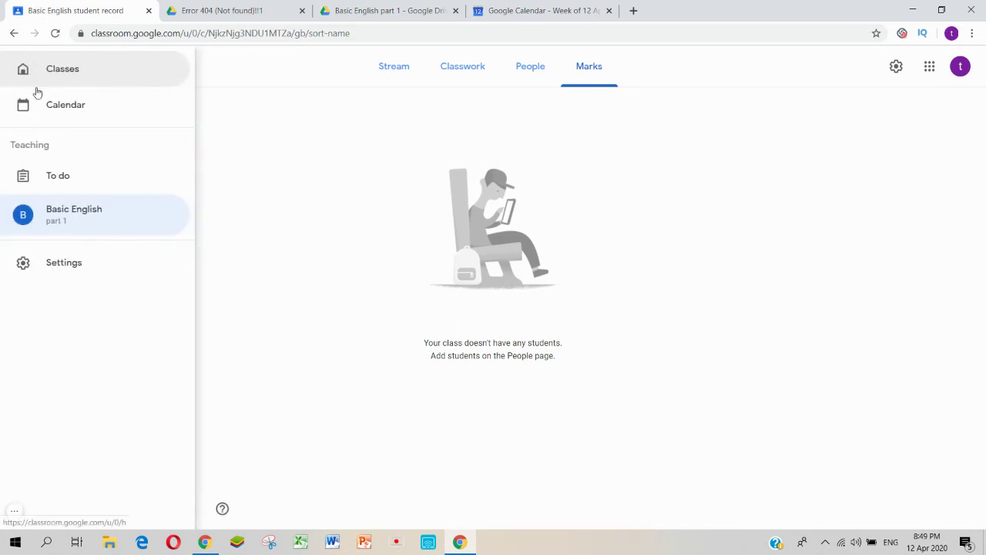
left_click(55, 77)
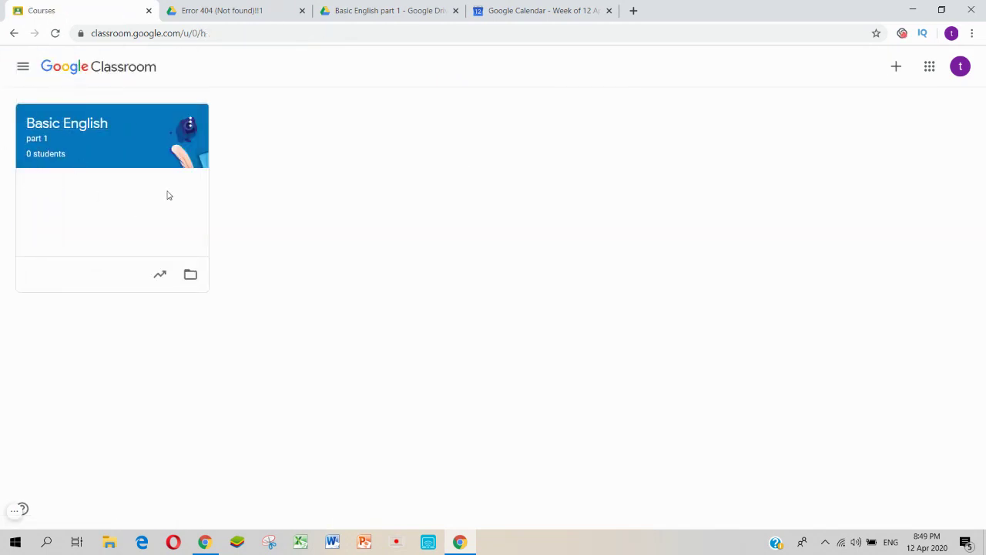
left_click(23, 68)
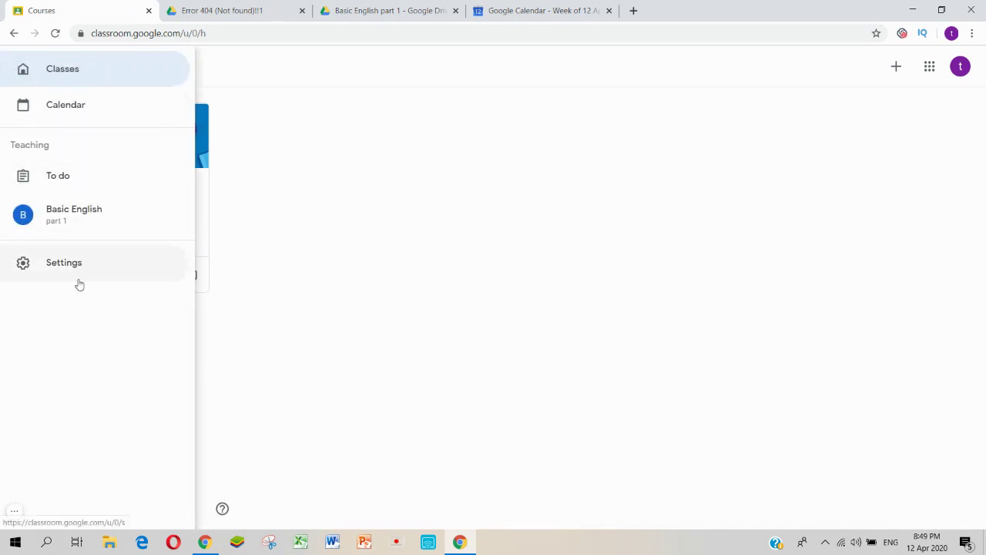
left_click(65, 214)
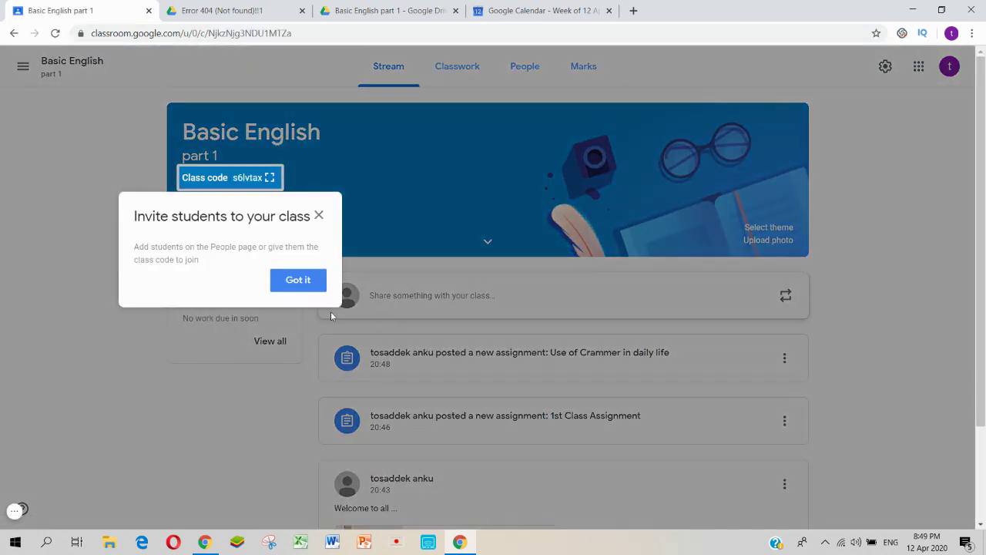
left_click(298, 280)
scroll(469, 406, "down", 2)
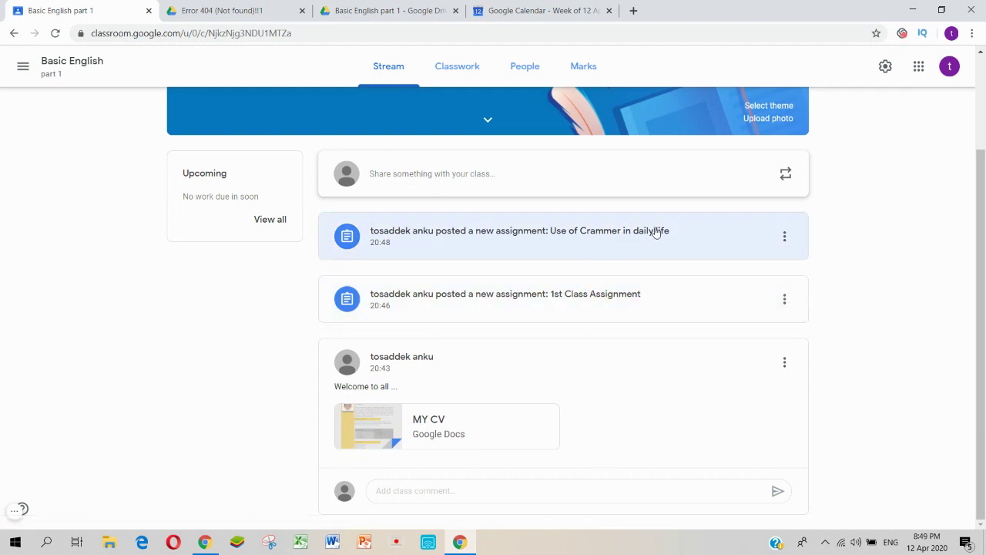
scroll(462, 301, "up", 2)
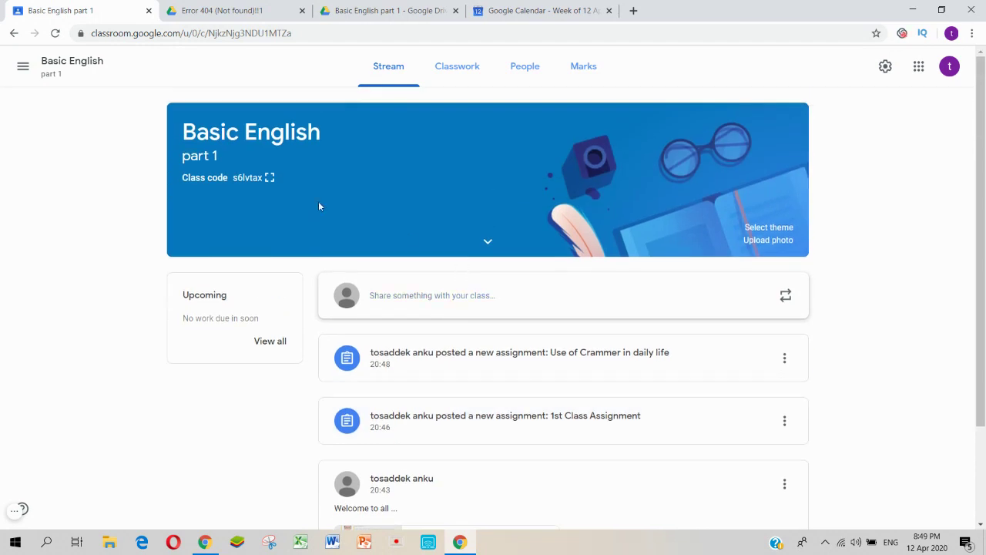
Change the class theme to the General gallery's grey image with a laptop, tablet and phone, and check the stream
left_click(768, 228)
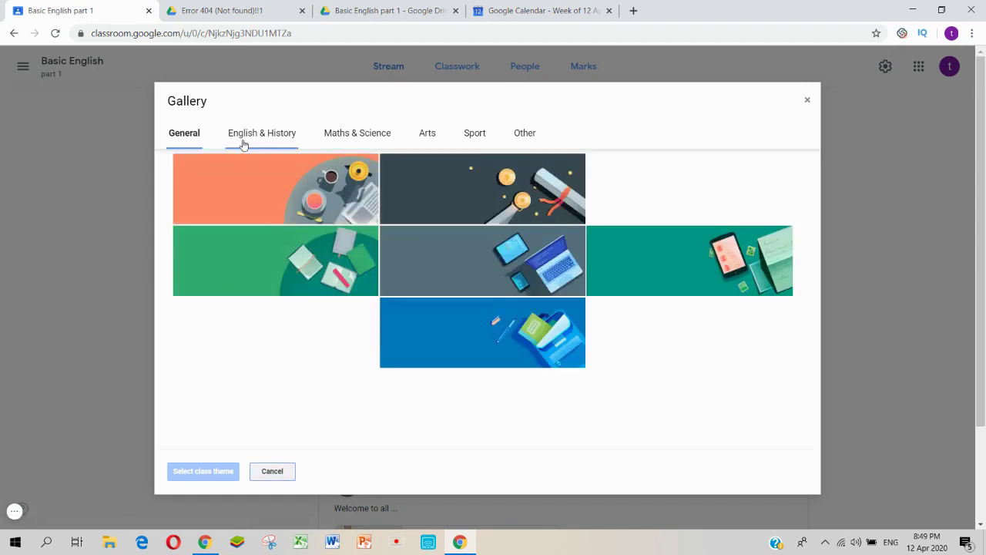
left_click(356, 258)
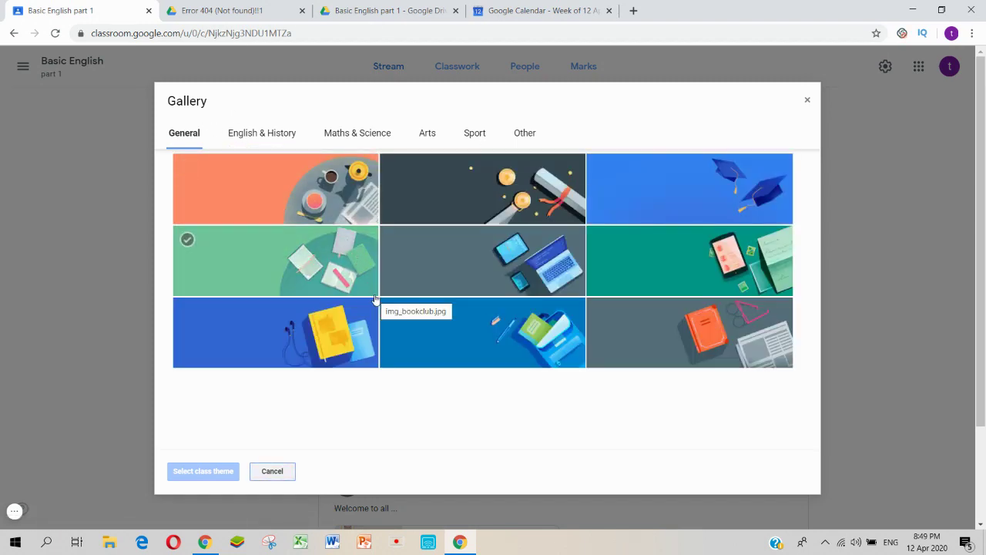
left_click(375, 300)
left_click(341, 195)
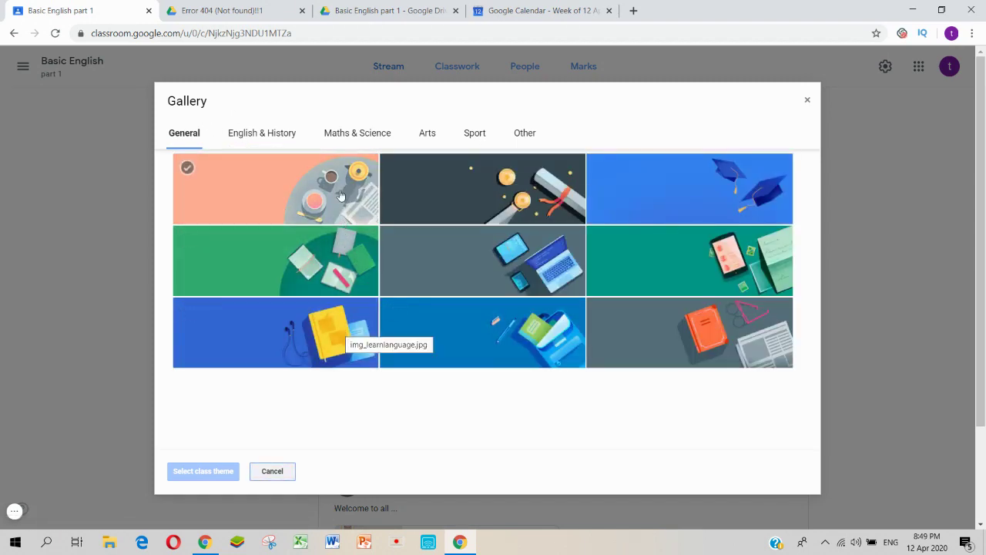
left_click(505, 263)
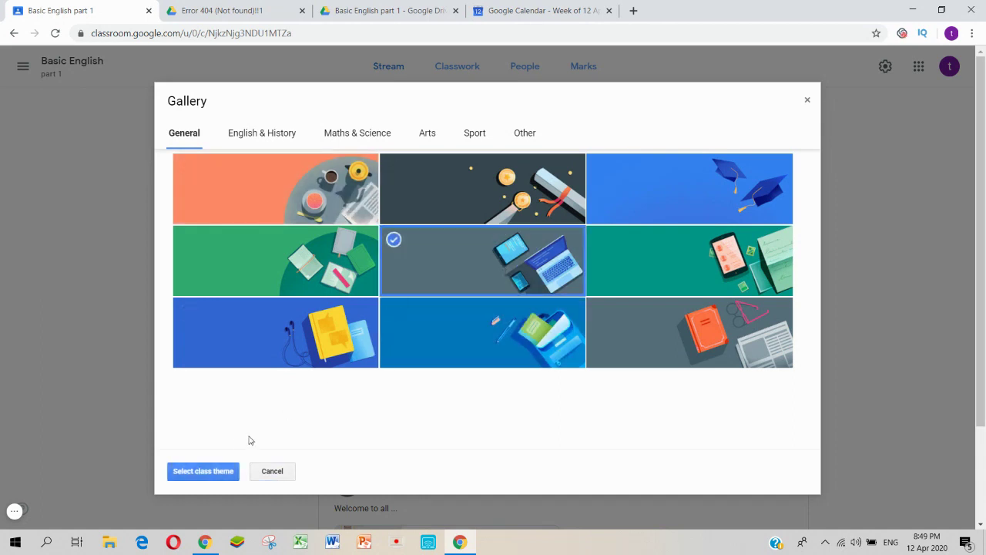
left_click(220, 472)
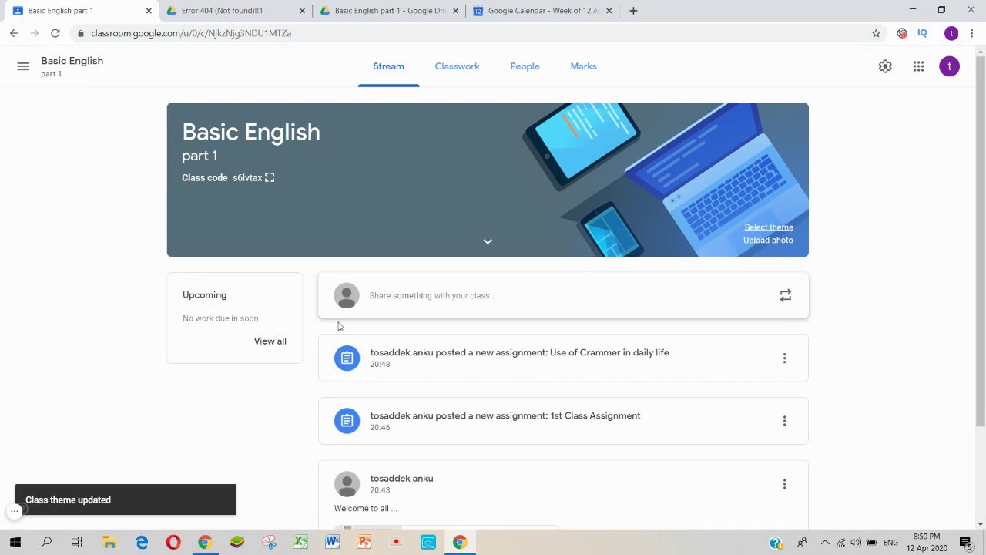
scroll(316, 325, "down", 2)
scroll(403, 401, "up", 2)
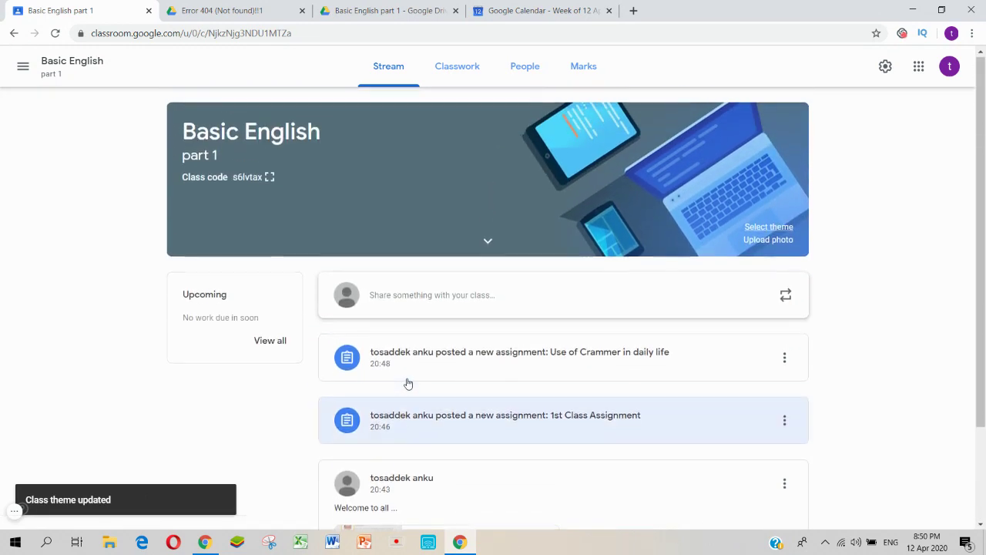